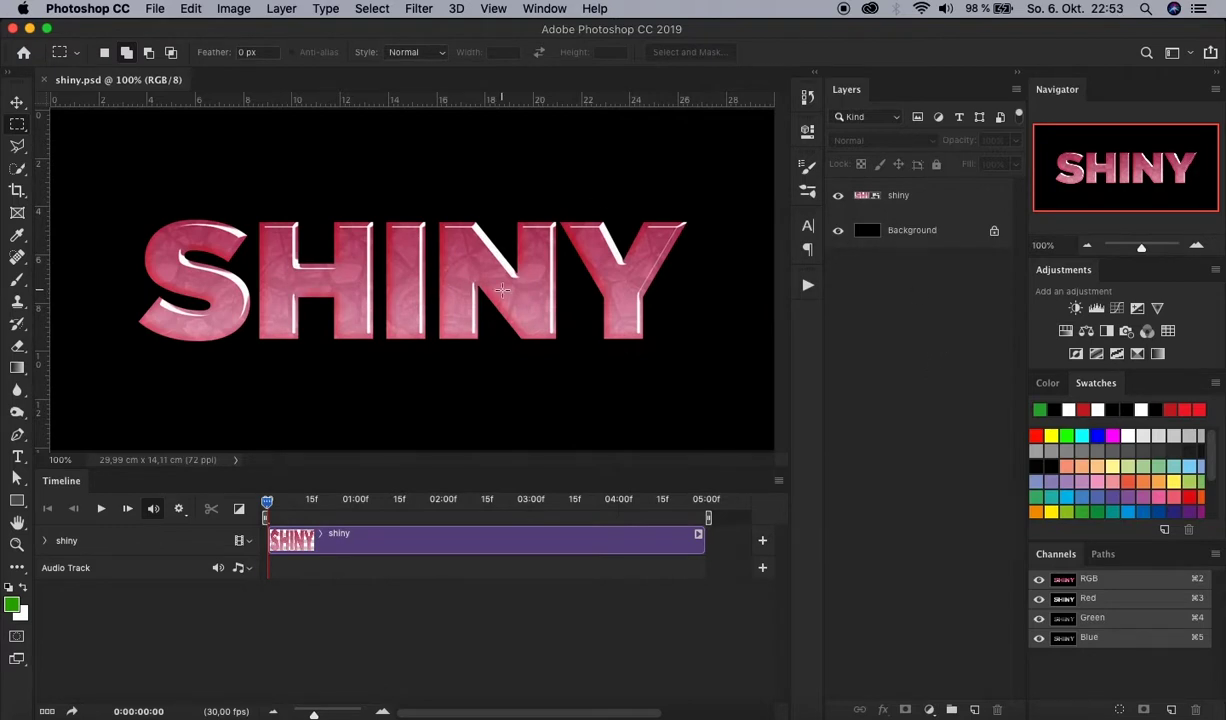
# Draw a white vertical rectangle shape, about 87 by 386 px, over the letter S across nearly the full canvas height
pyautogui.press('d')
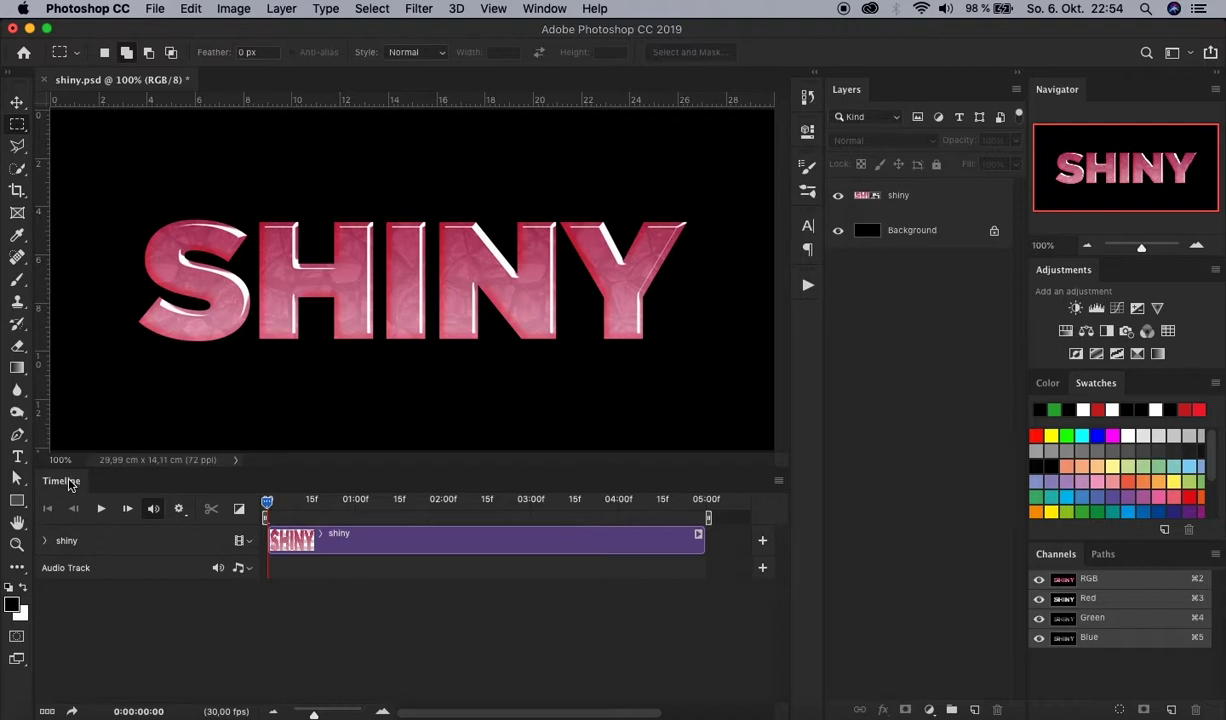
pyautogui.click(18, 501)
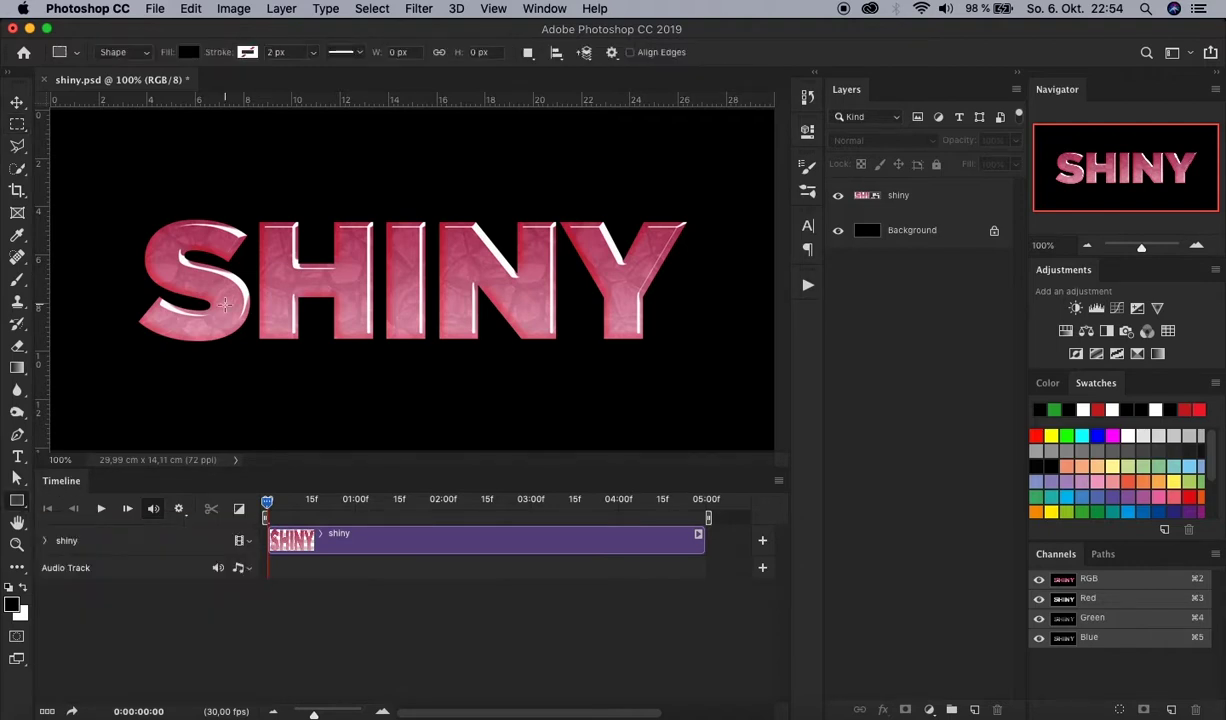
pyautogui.press('super+minus')
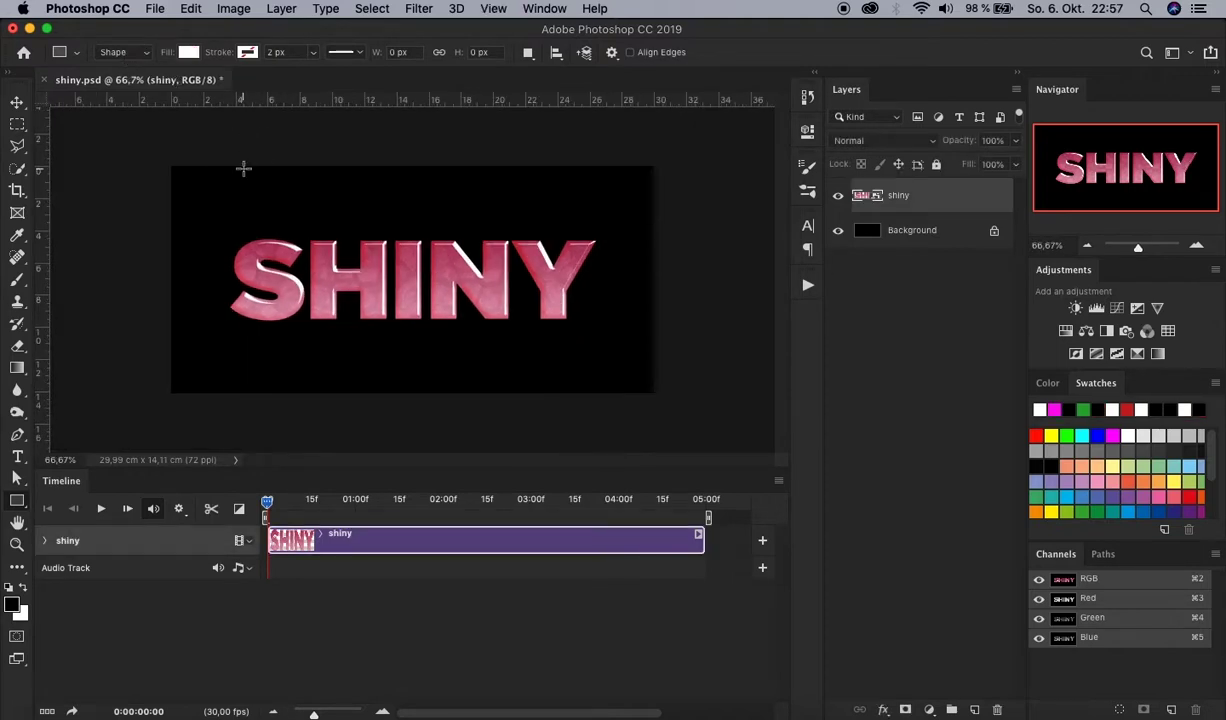
pyautogui.moveTo(244, 168); pyautogui.dragTo(292, 388)
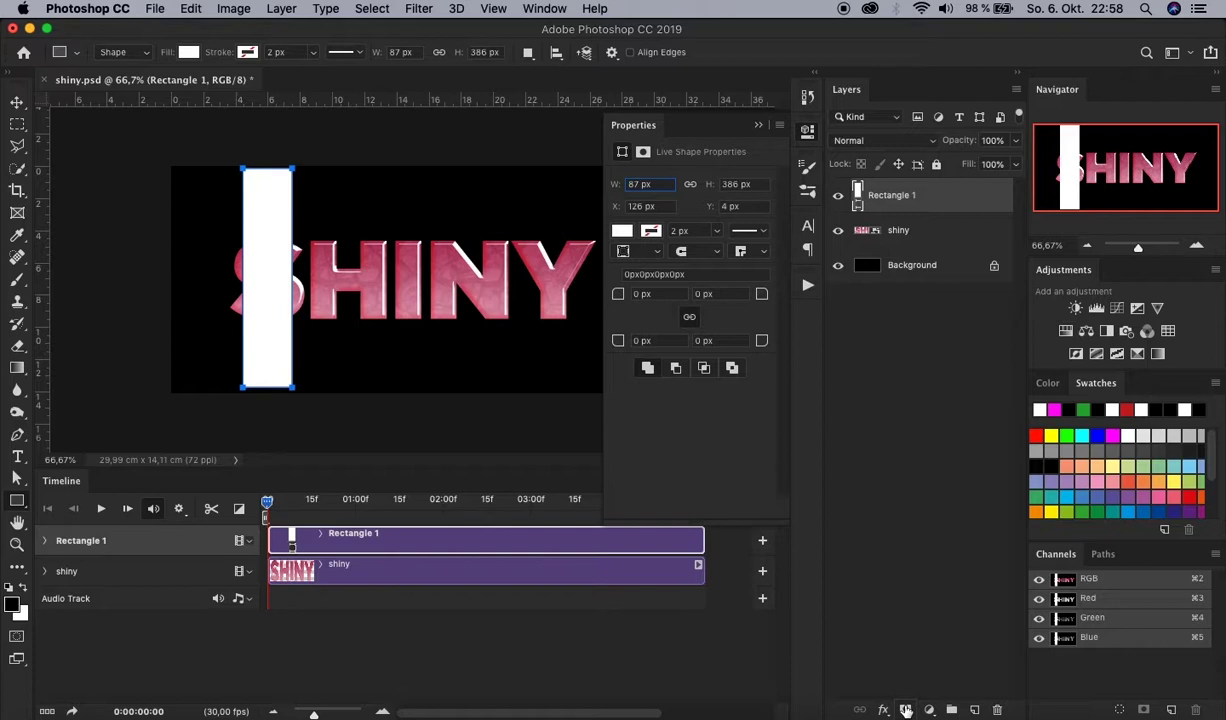
# Add a layer mask to the rectangle and fade out its left side with a black Foreground to Transparent gradient
pyautogui.click(906, 710)
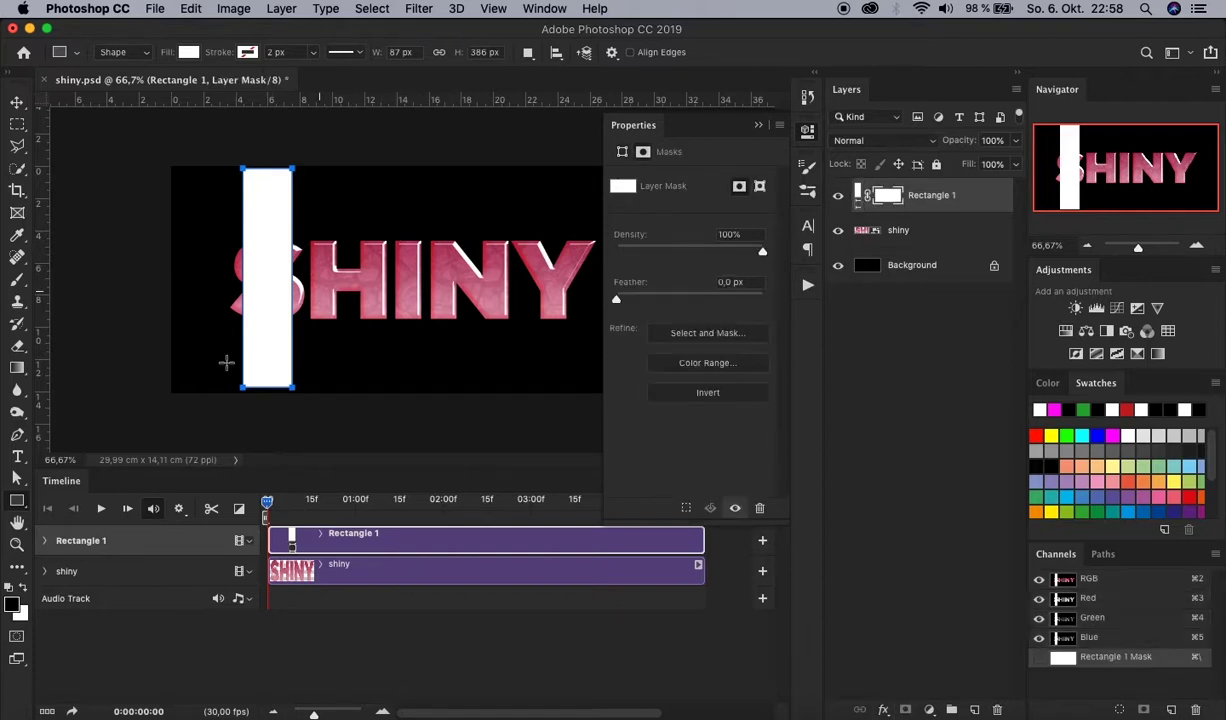
pyautogui.click(17, 368)
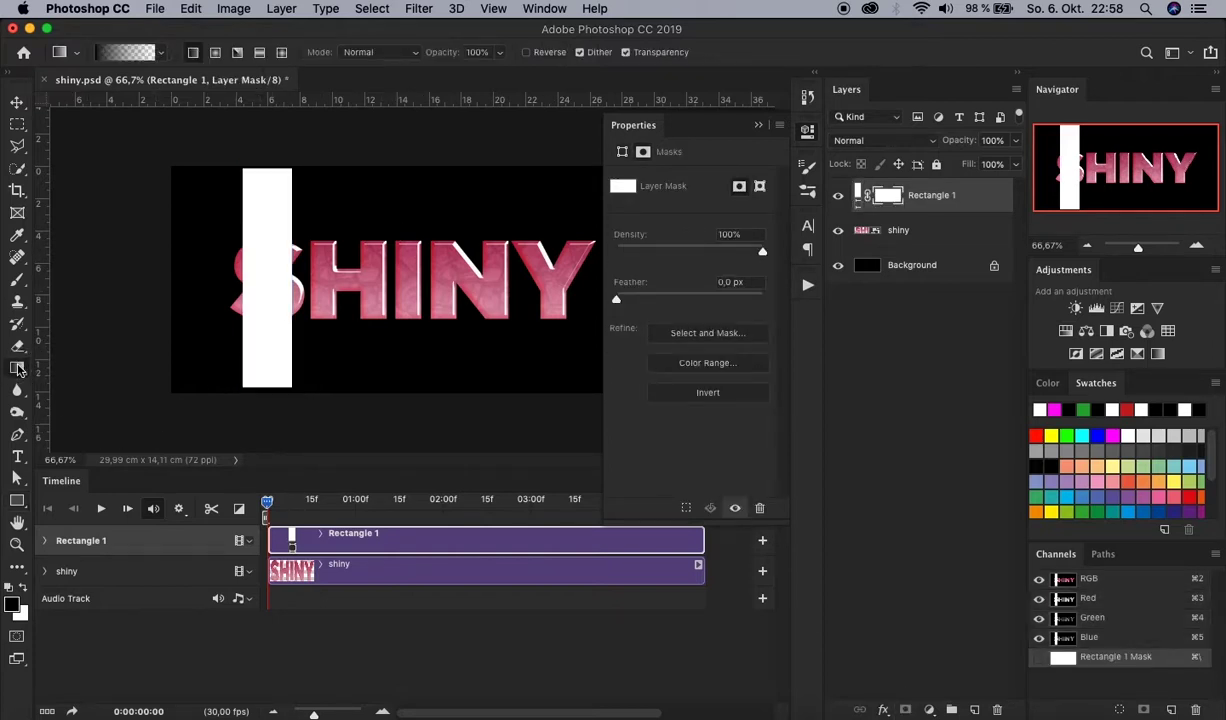
pyautogui.click(112, 56)
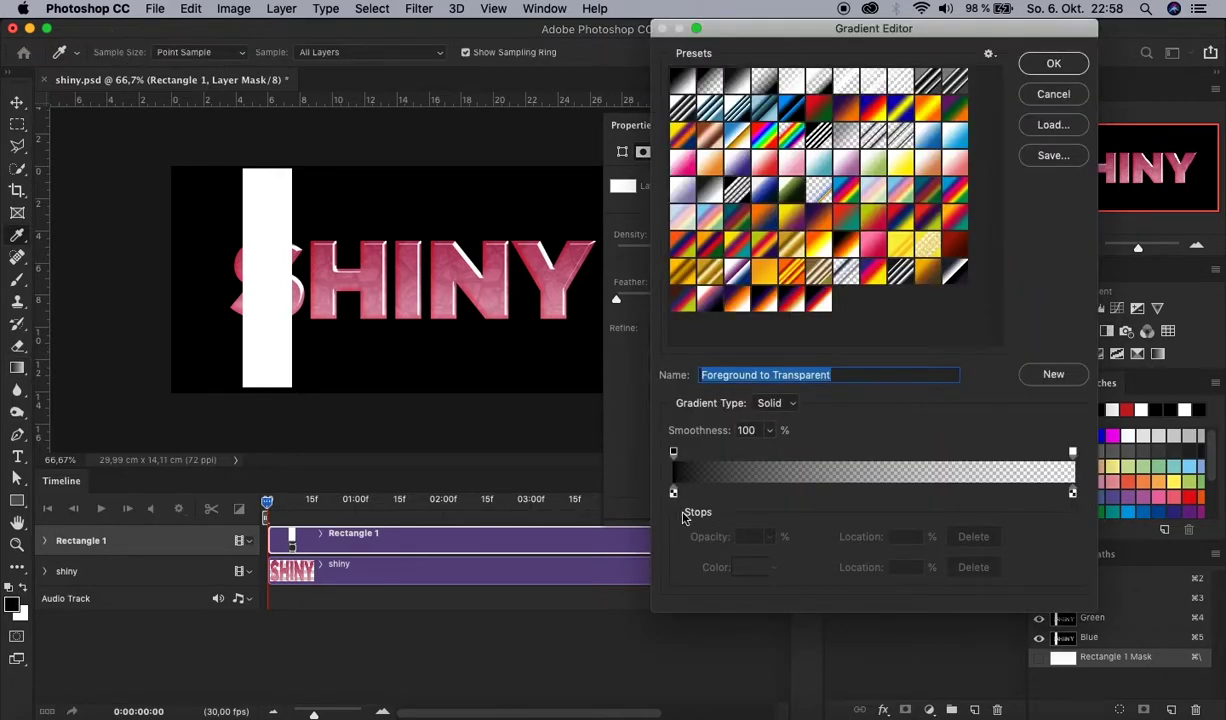
pyautogui.click(1050, 62)
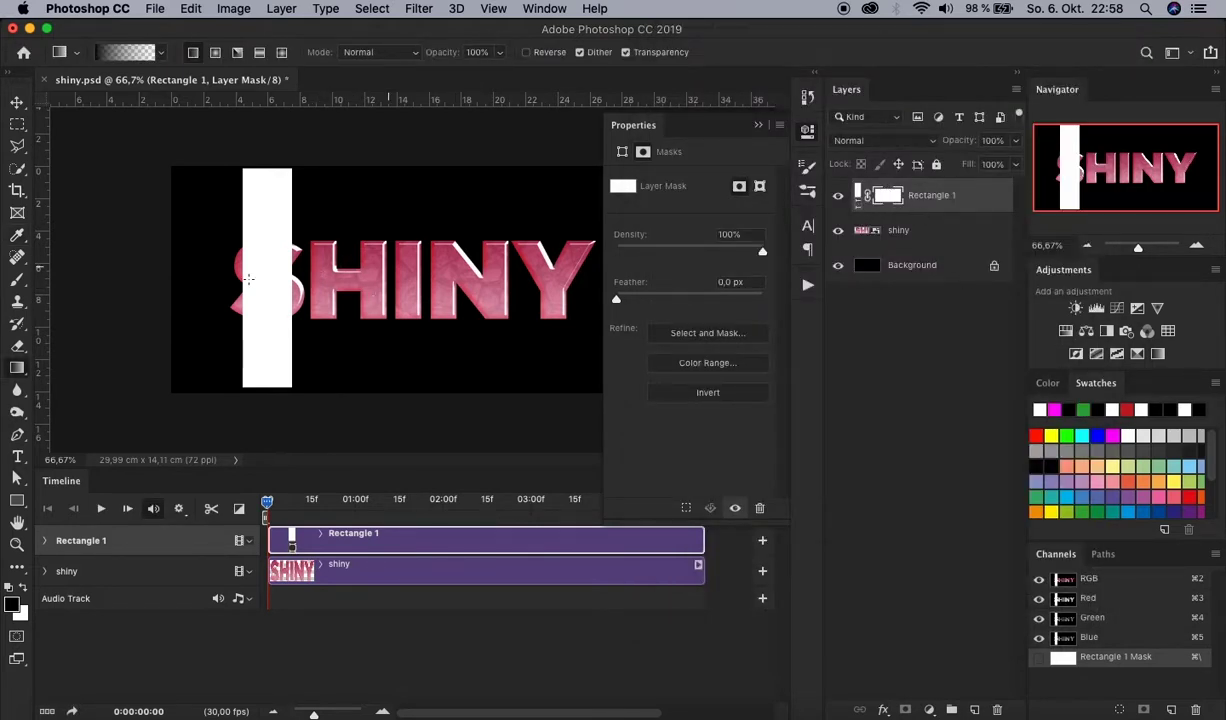
pyautogui.moveTo(234, 266); pyautogui.dragTo(262, 267)
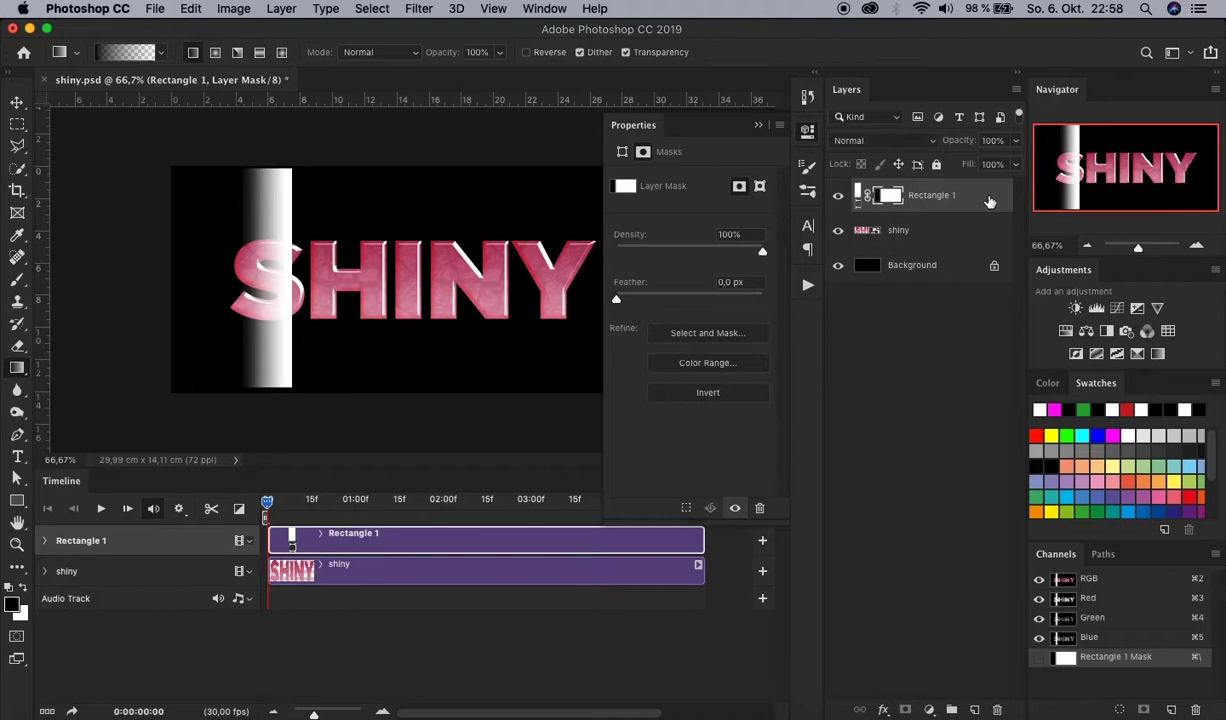
# Convert the Rectangle 1 layer to a smart object and rotate it by 30 degrees
pyautogui.rightClick(988, 200)
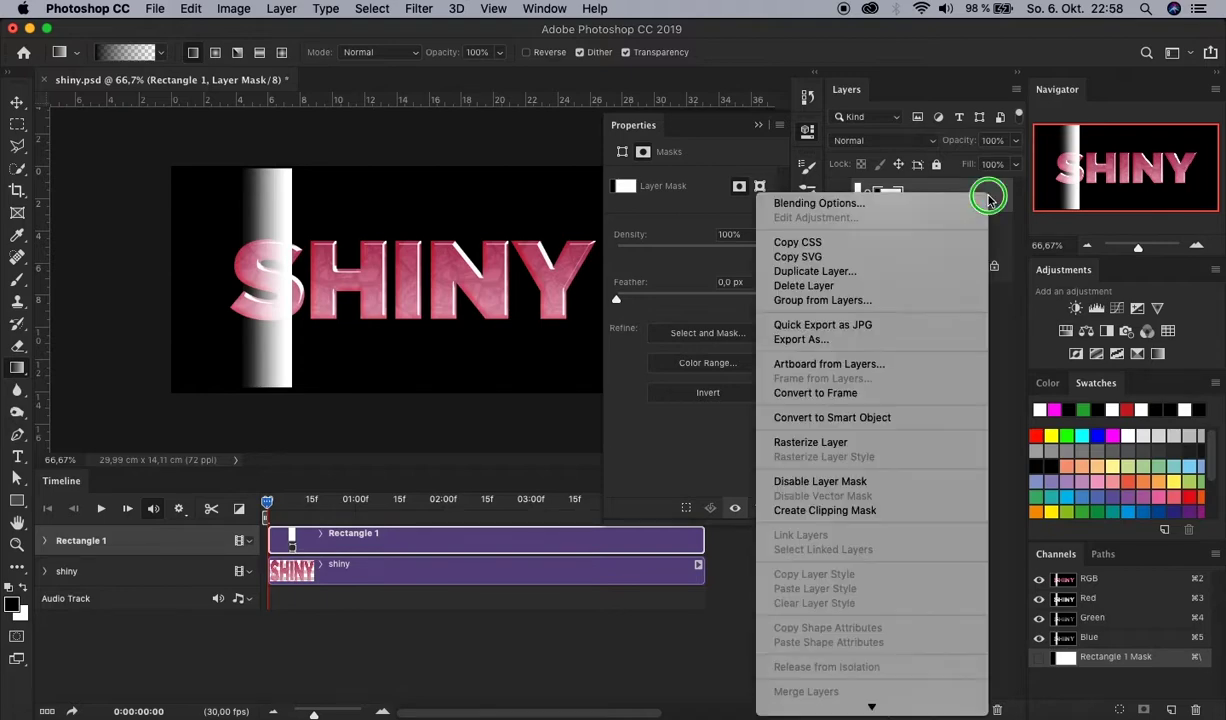
pyautogui.click(890, 420)
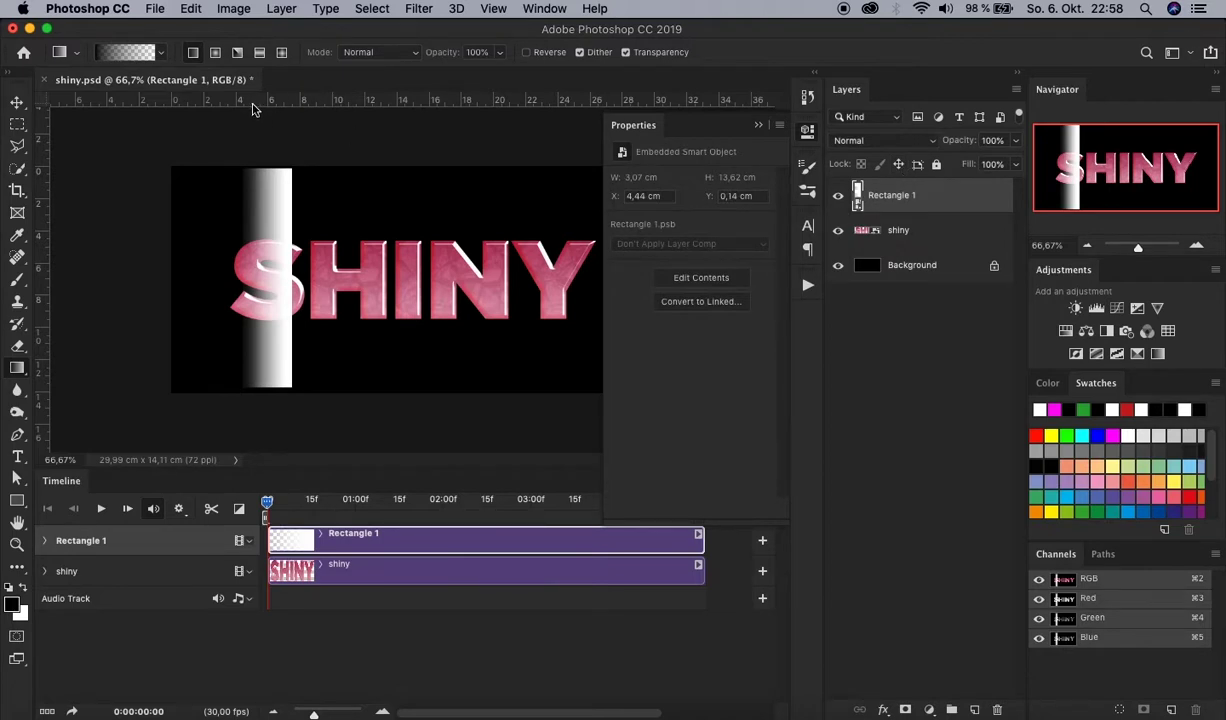
pyautogui.press('super+t')
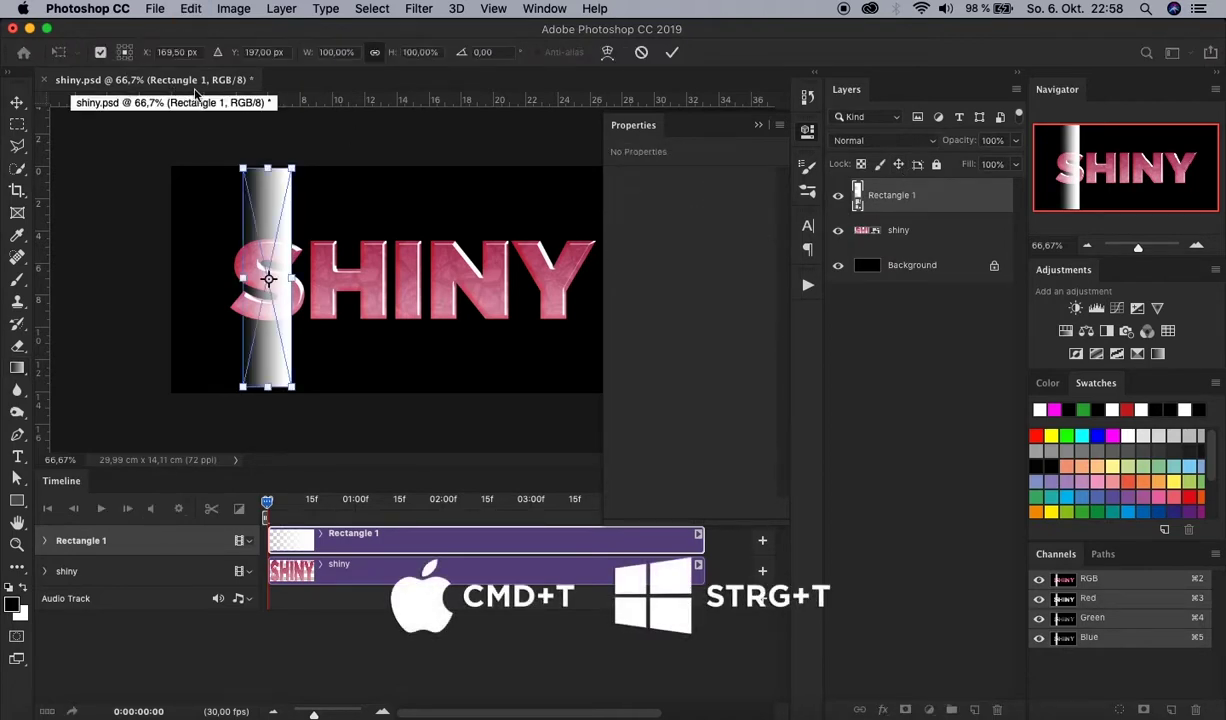
pyautogui.click(504, 52)
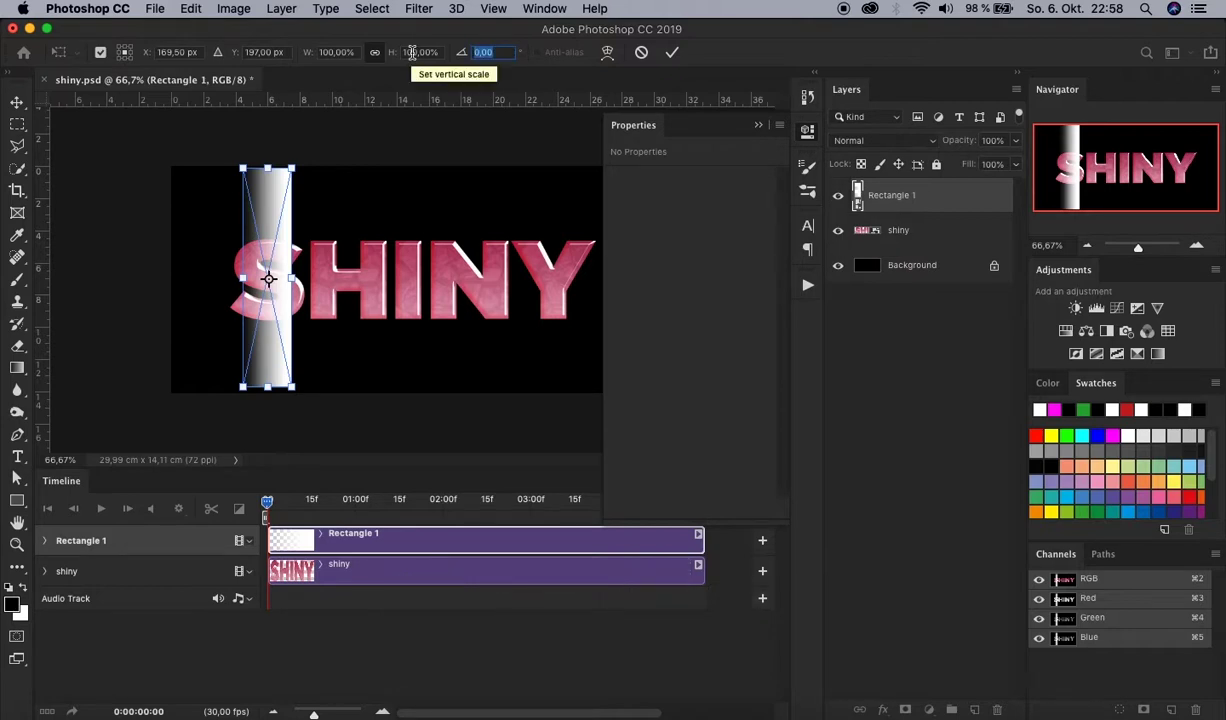
pyautogui.write('30')
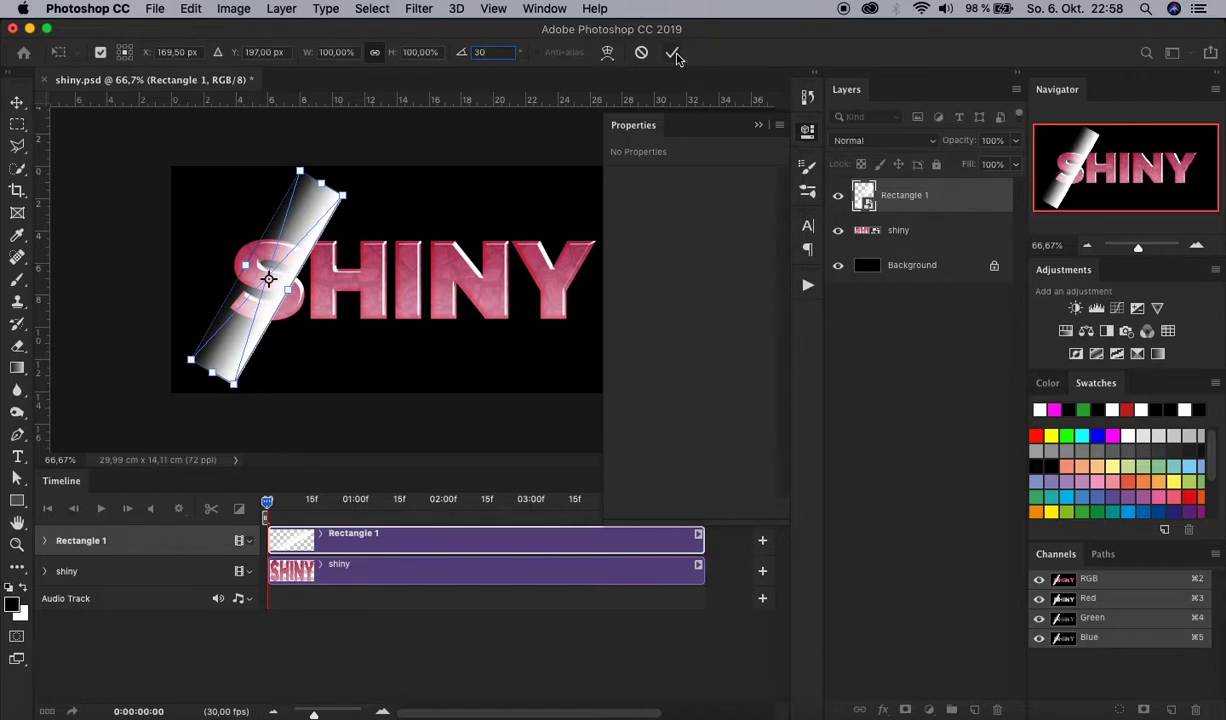
pyautogui.click(672, 52)
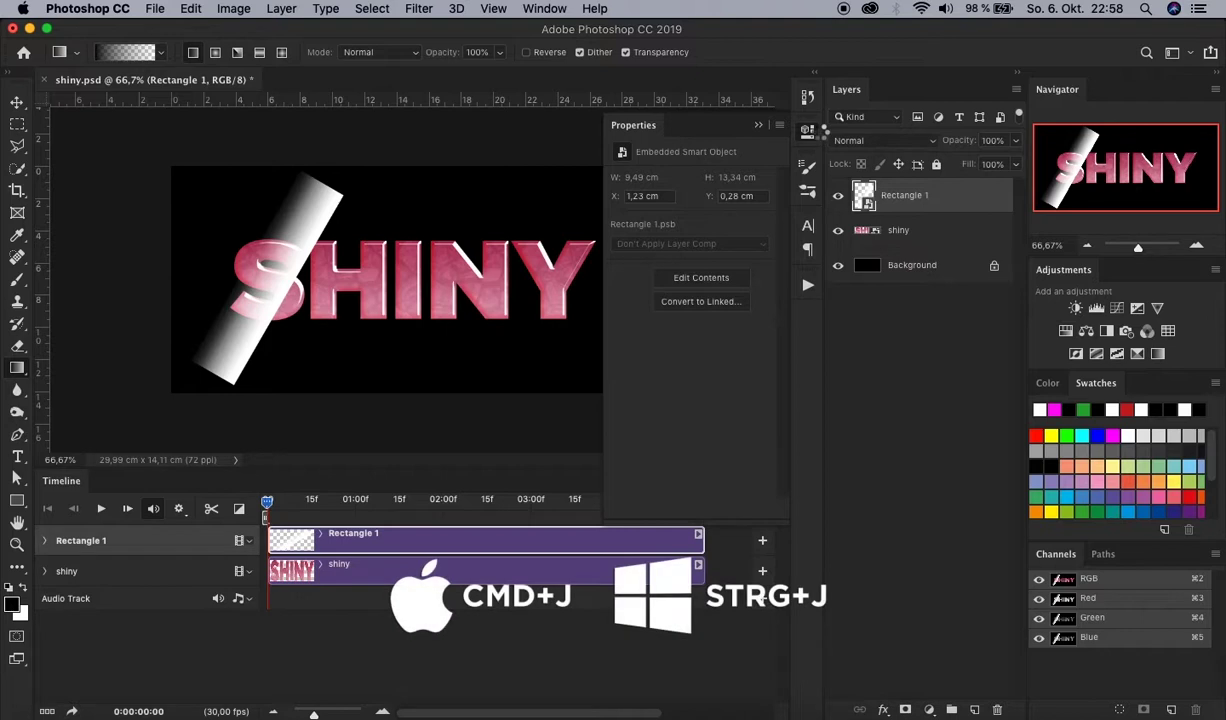
# Duplicate the Rectangle 1 layer and hide the copy
pyautogui.press('super+j')
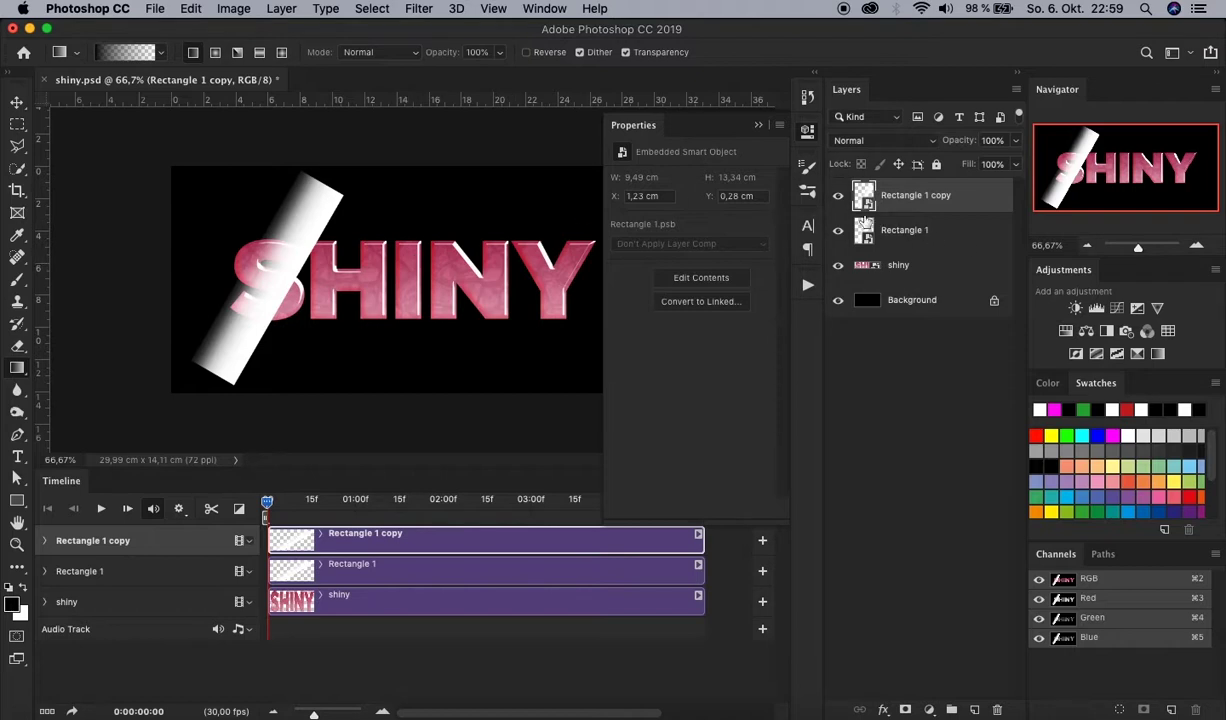
pyautogui.click(838, 199)
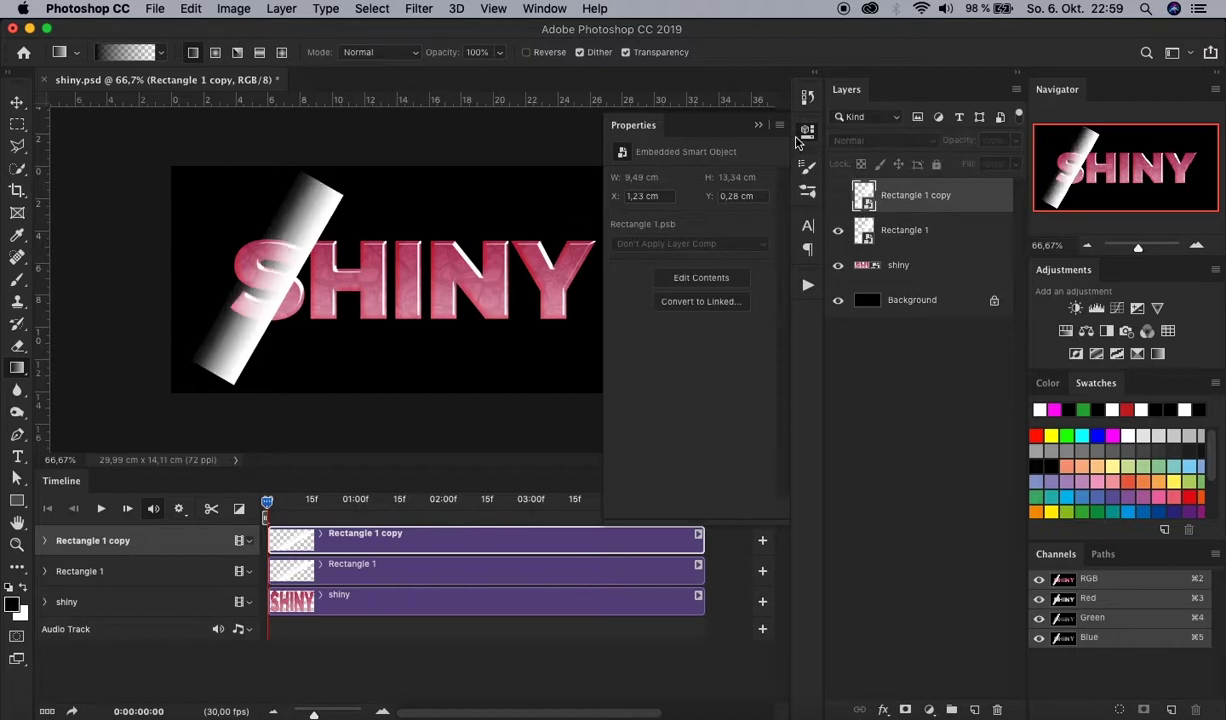
pyautogui.click(759, 126)
# With the Rectangle 1 layer active, load the shiny layer's outline as a selection and contract it by 6 pixels
pyautogui.click(968, 232)
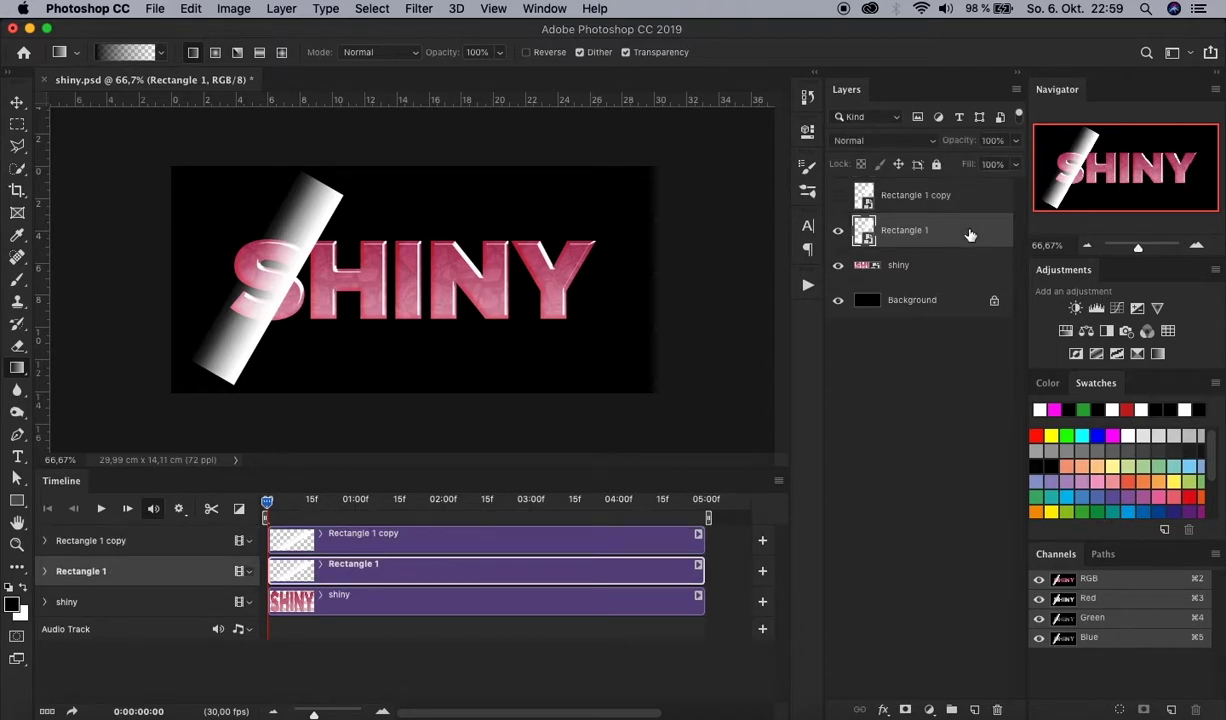
pyautogui.keyDown('super'); pyautogui.click(867, 268); pyautogui.keyUp('super')
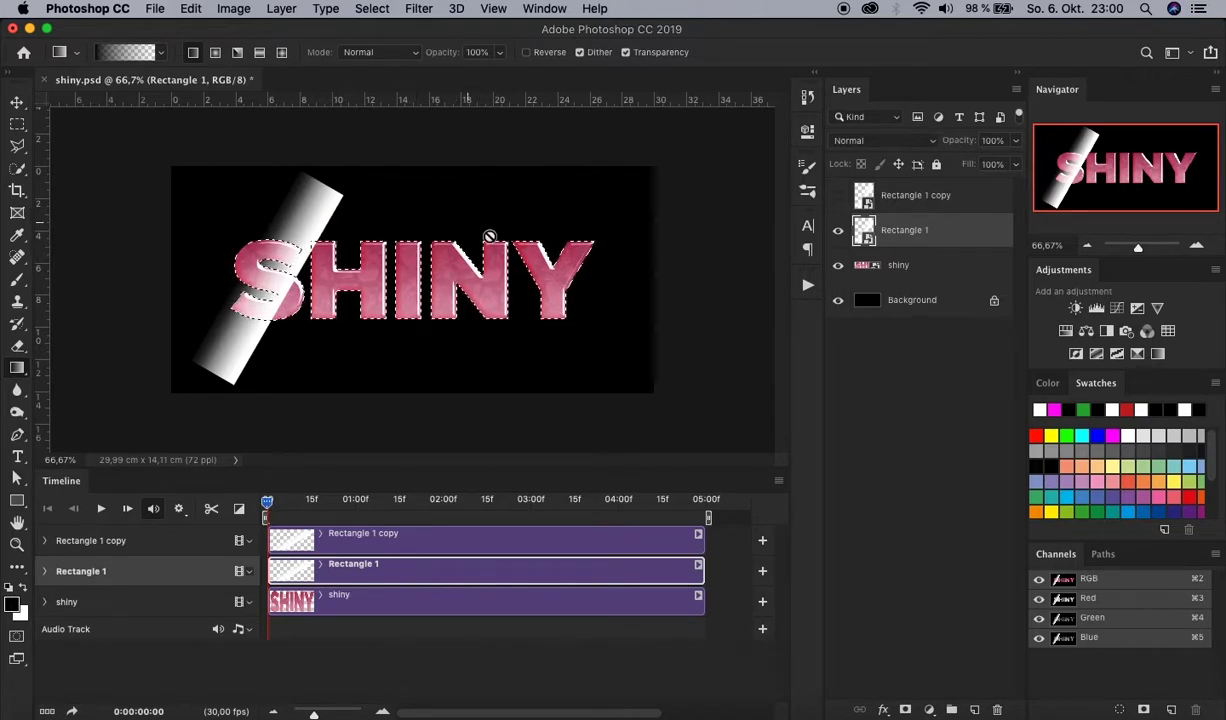
pyautogui.press('super+plus')
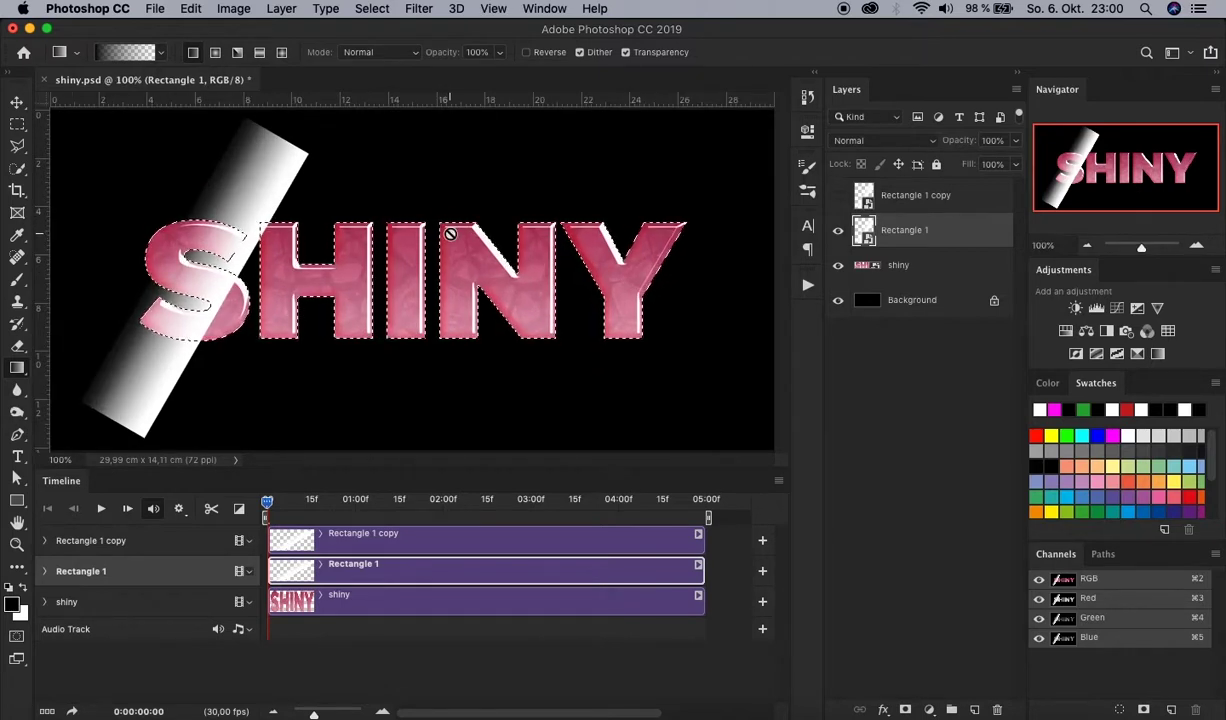
pyautogui.click(372, 9)
pyautogui.moveTo(515, 254)
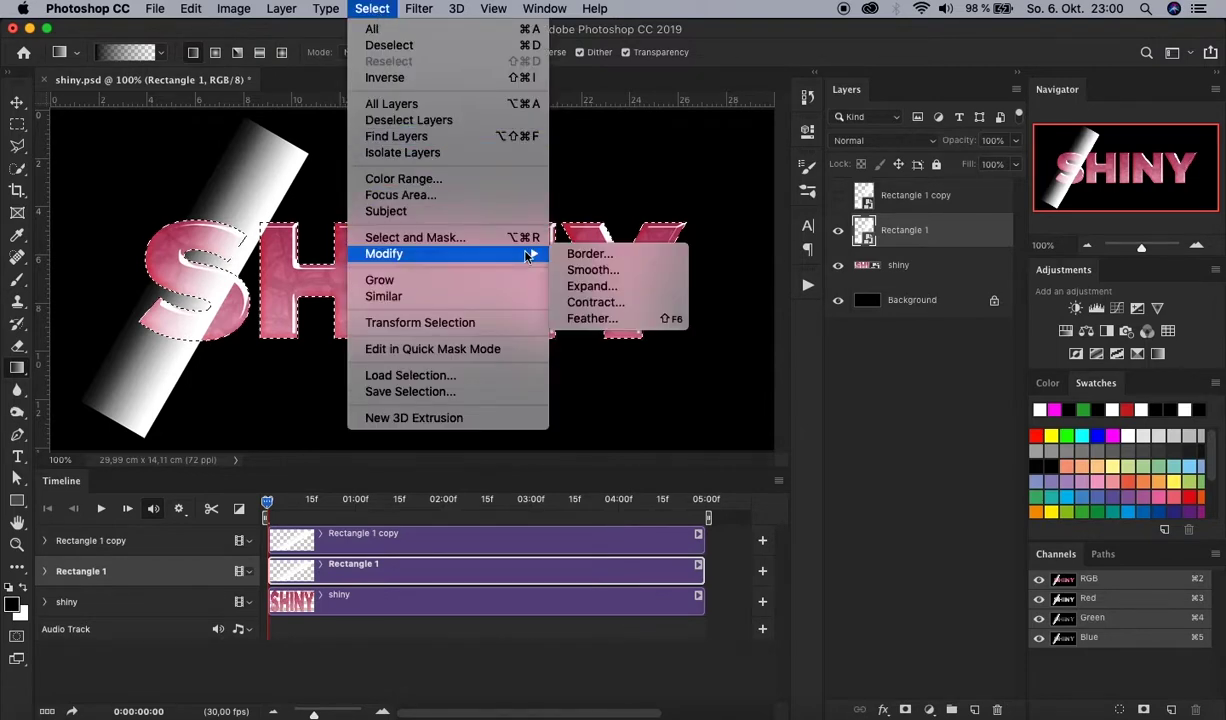
pyautogui.click(640, 303)
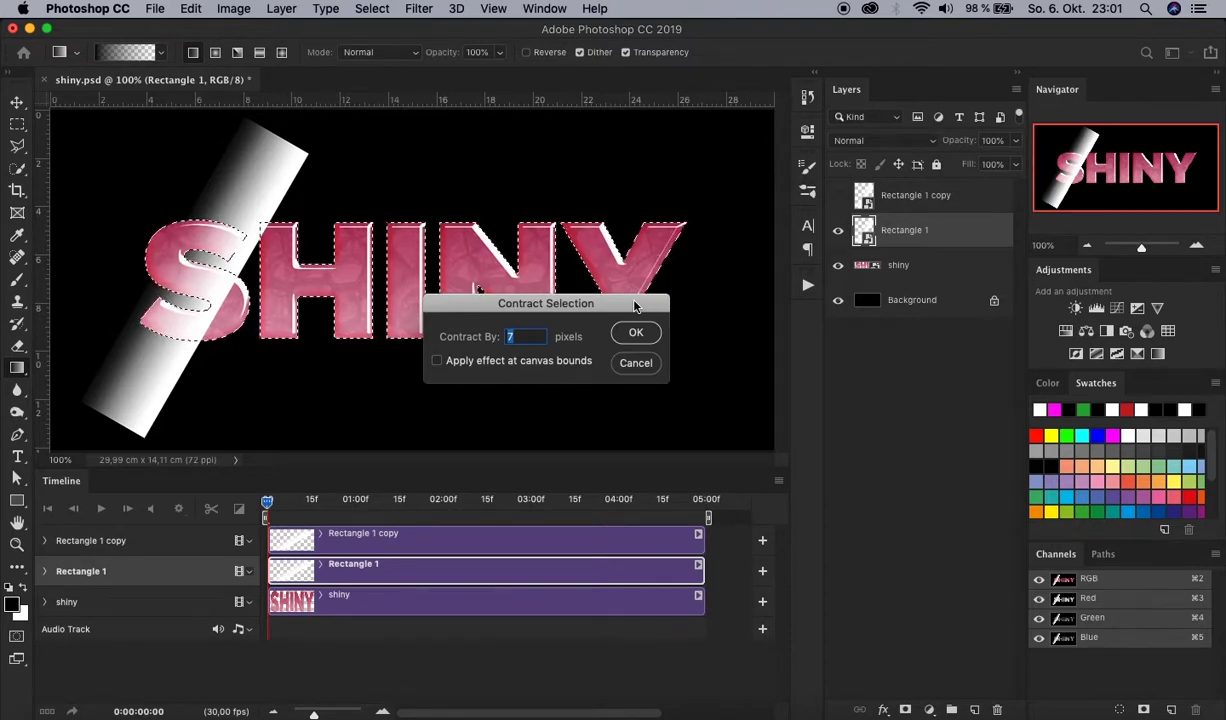
pyautogui.write('6')
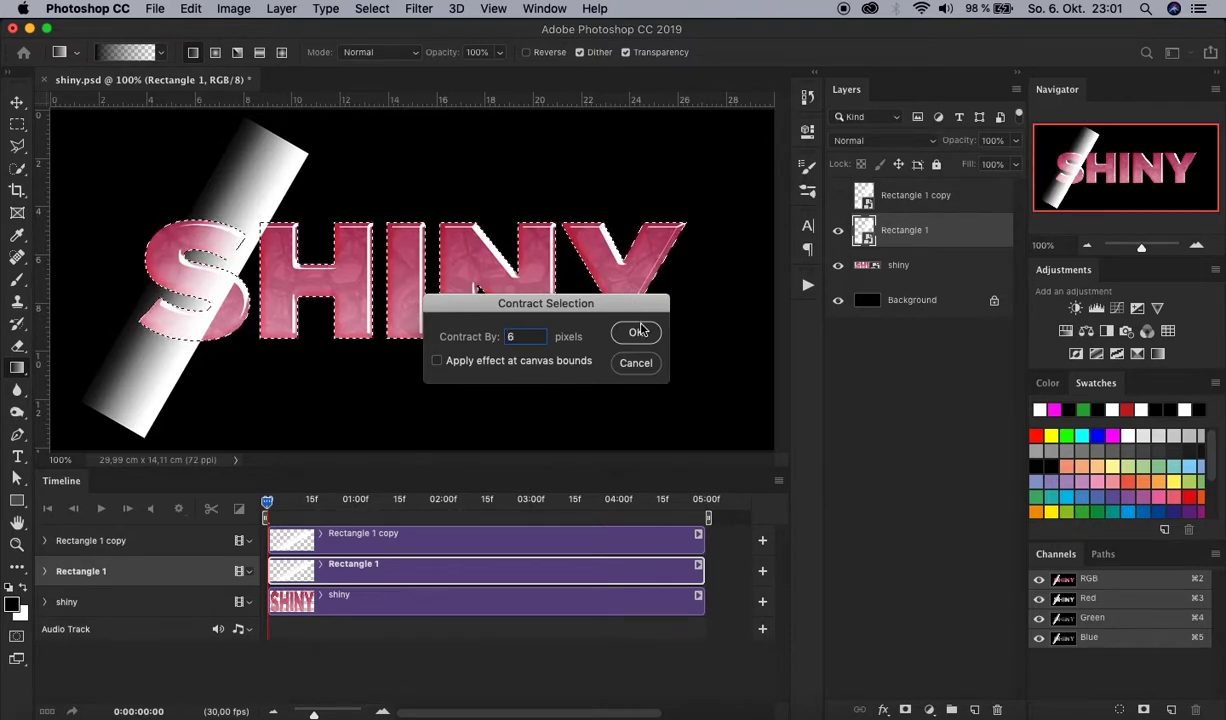
pyautogui.click(637, 332)
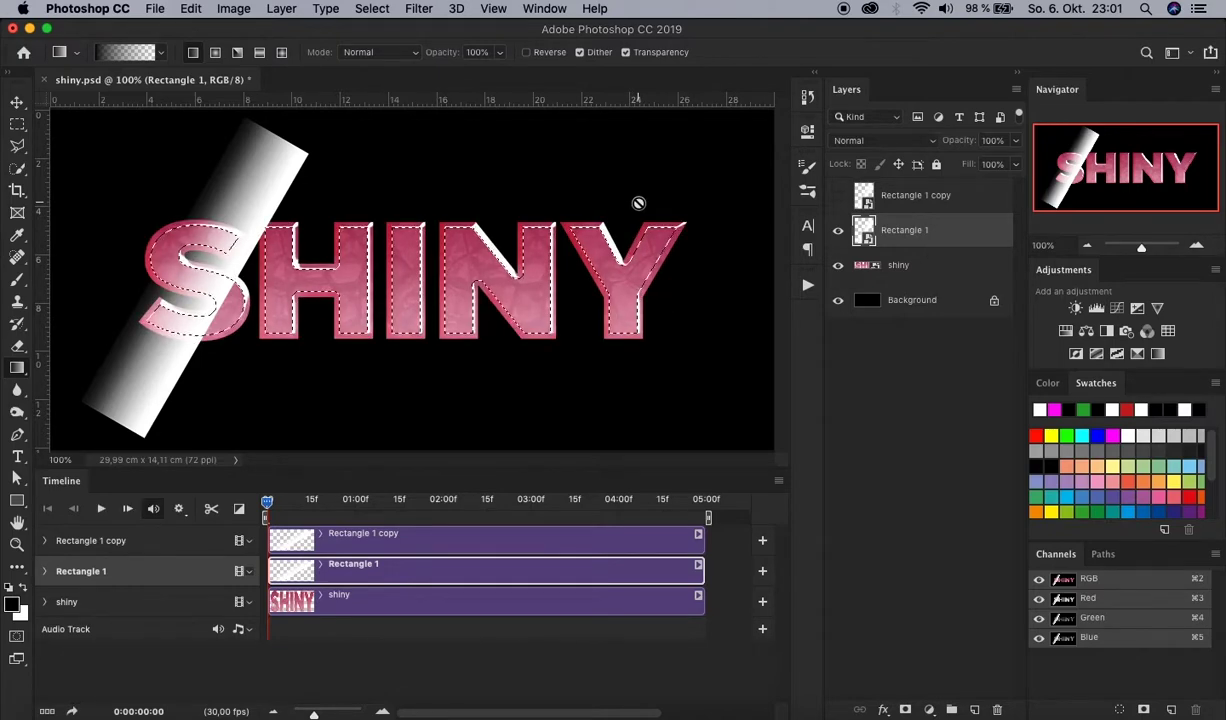
# Mask the Rectangle 1 layer with the contracted lettering selection and inspect the highlight on the letter S
pyautogui.press('super+h')
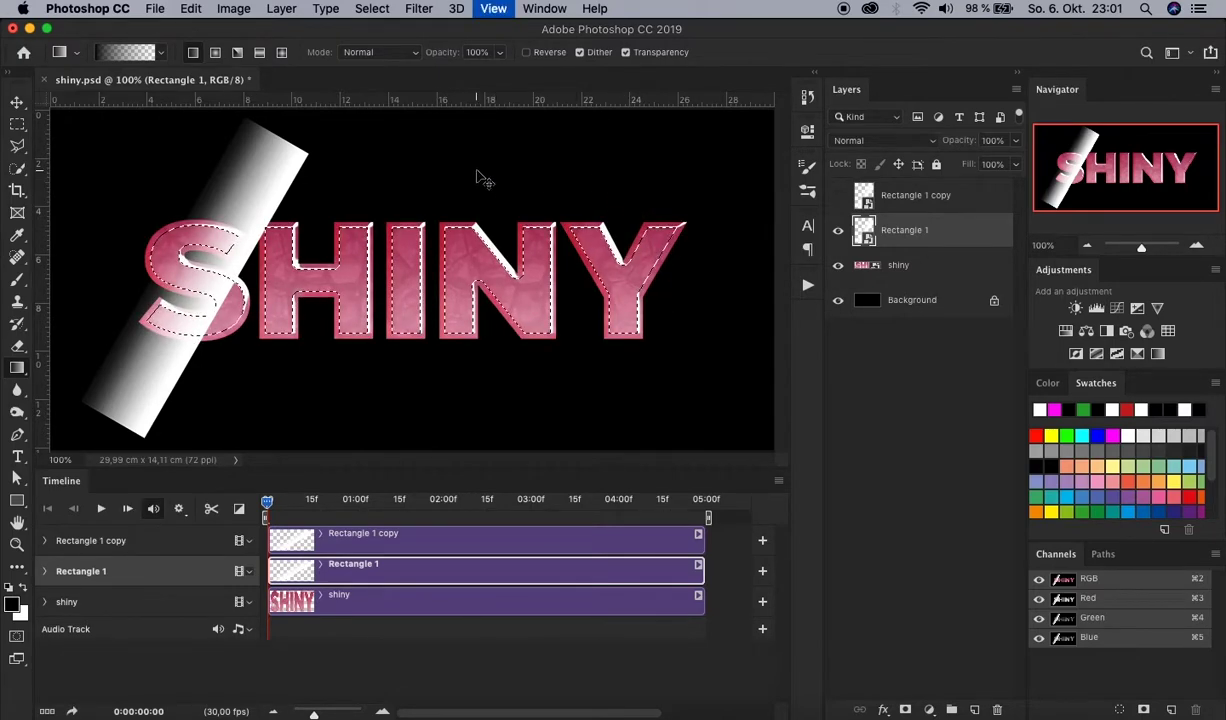
pyautogui.press('super+plus')
pyautogui.press('super+plus')
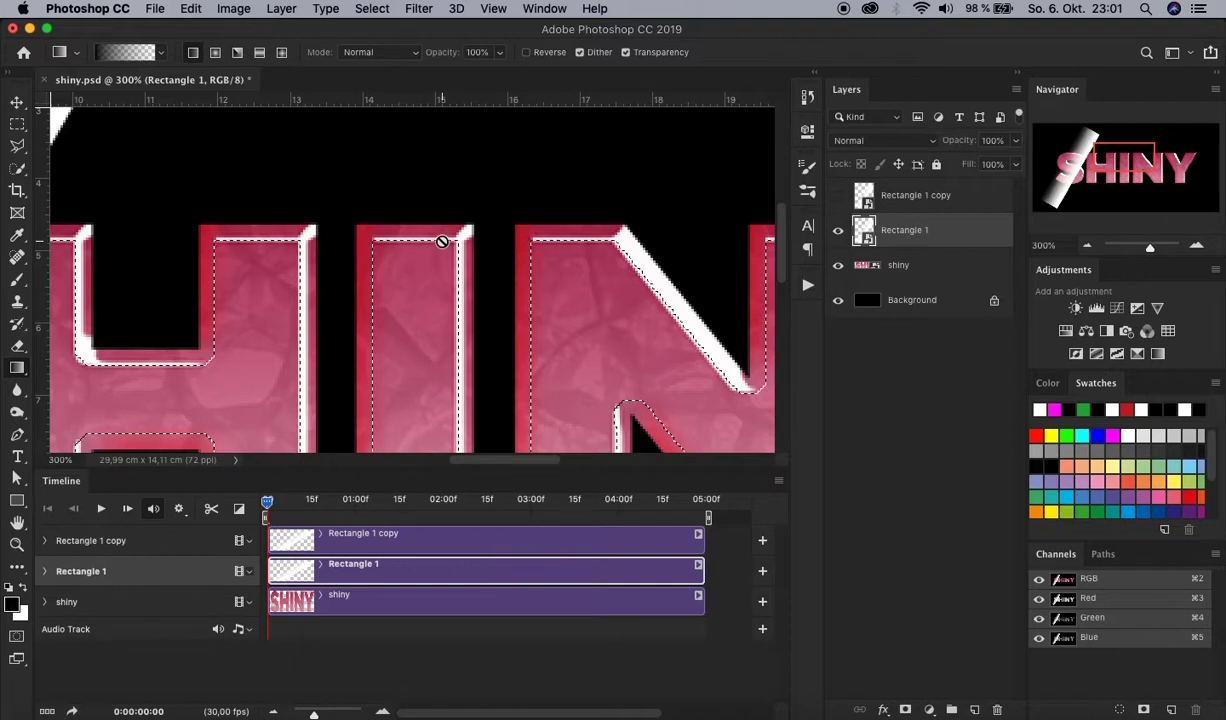
pyautogui.press('super+1')
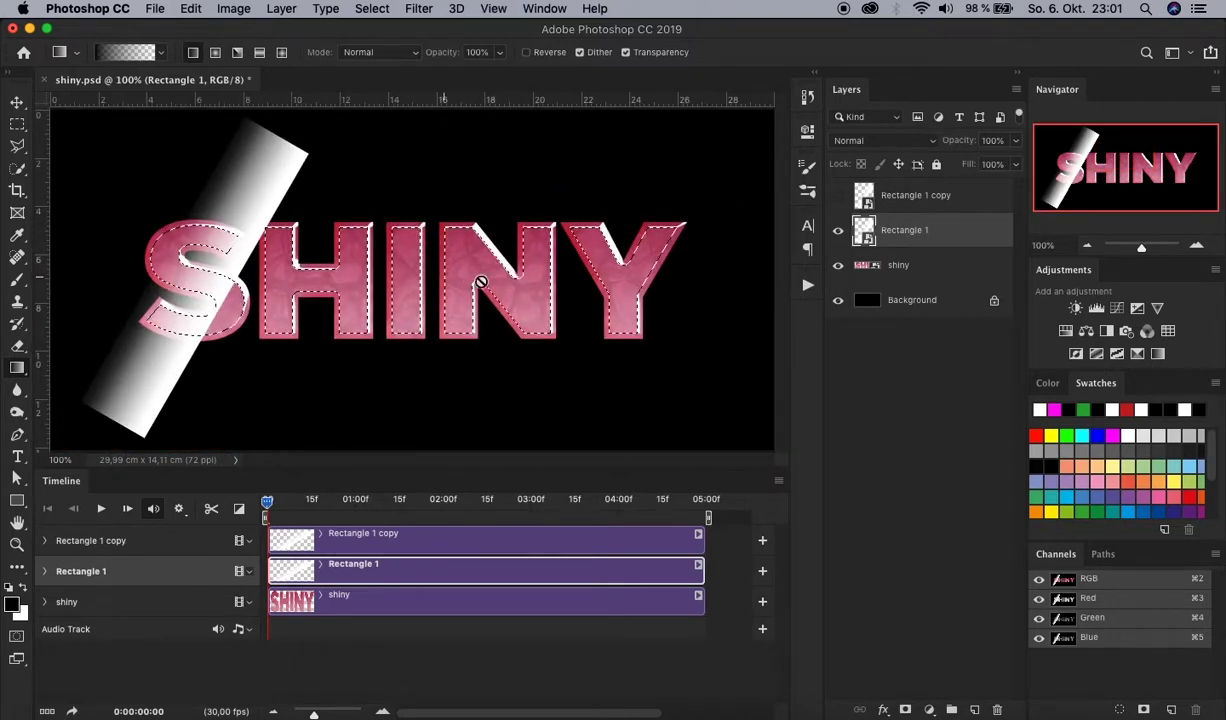
pyautogui.click(905, 709)
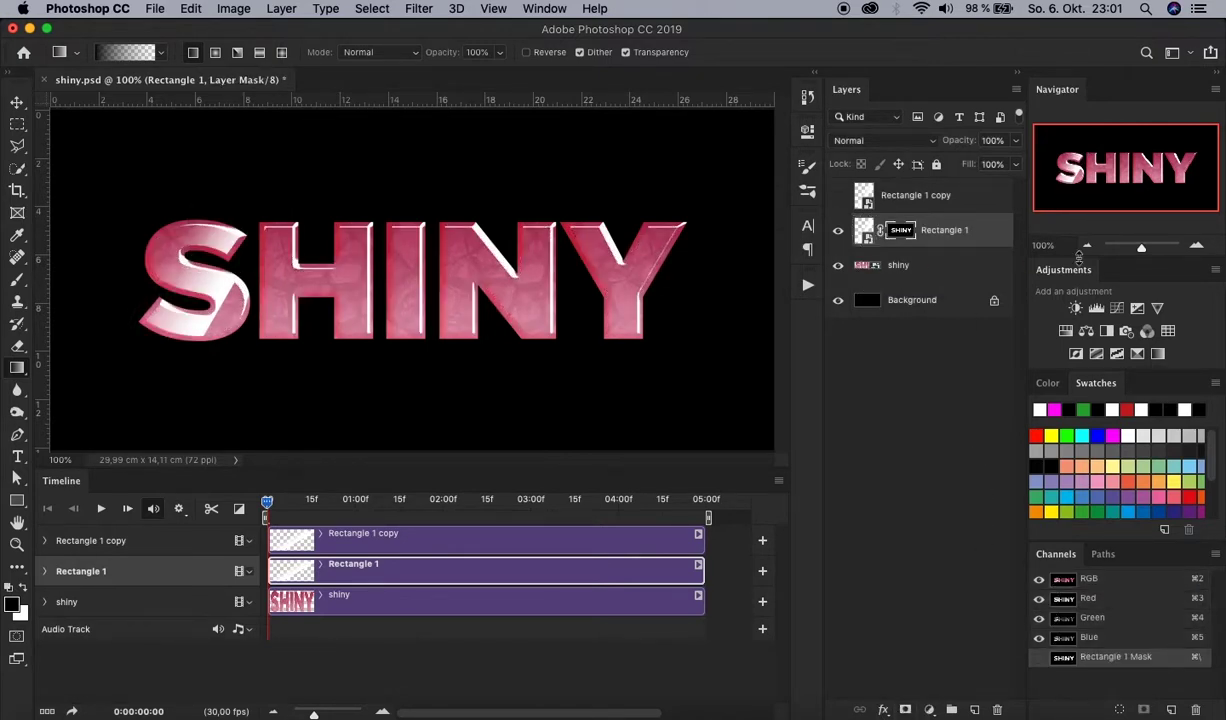
pyautogui.click(1196, 246)
pyautogui.click(1196, 246)
pyautogui.hscroll(-10, 263, 301)
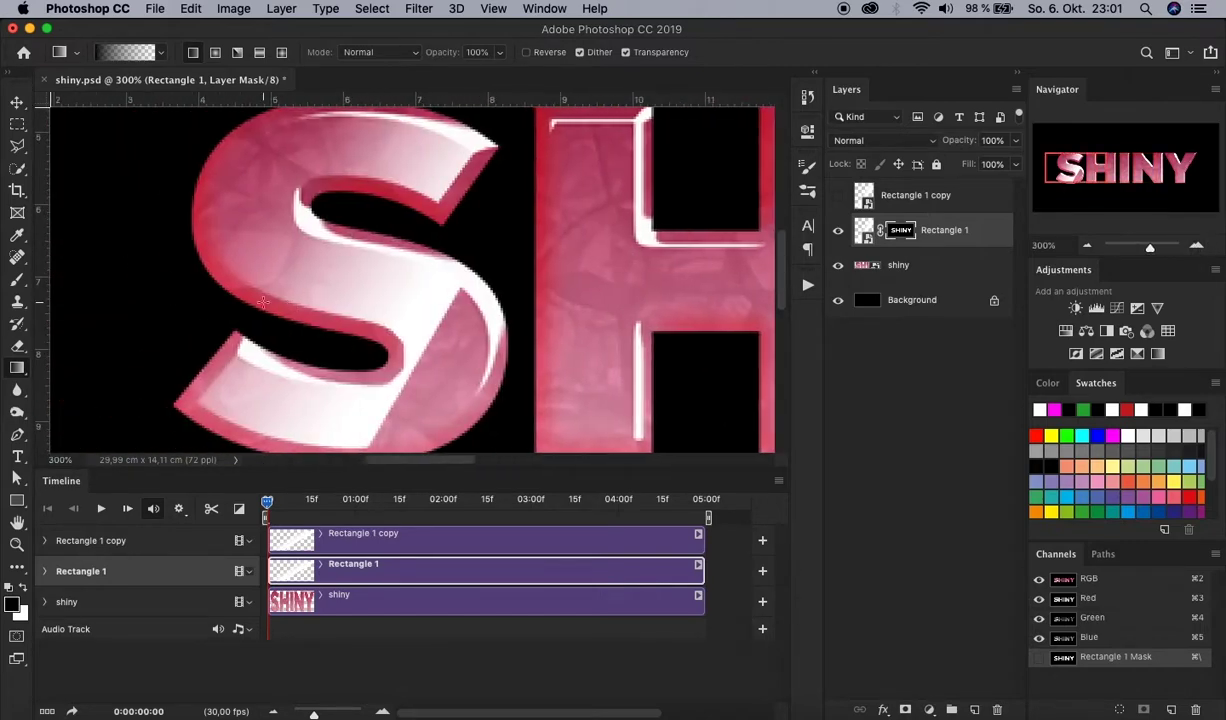
pyautogui.scroll(-3, 384, 257)
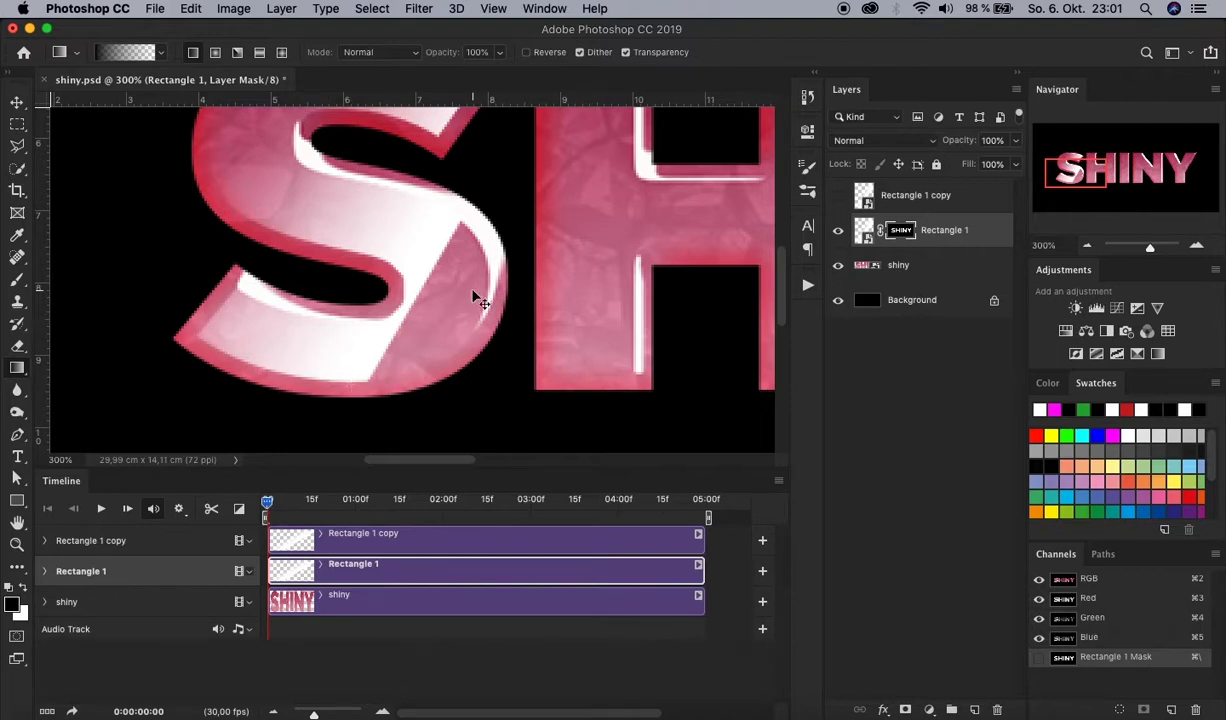
pyautogui.press('super+1')
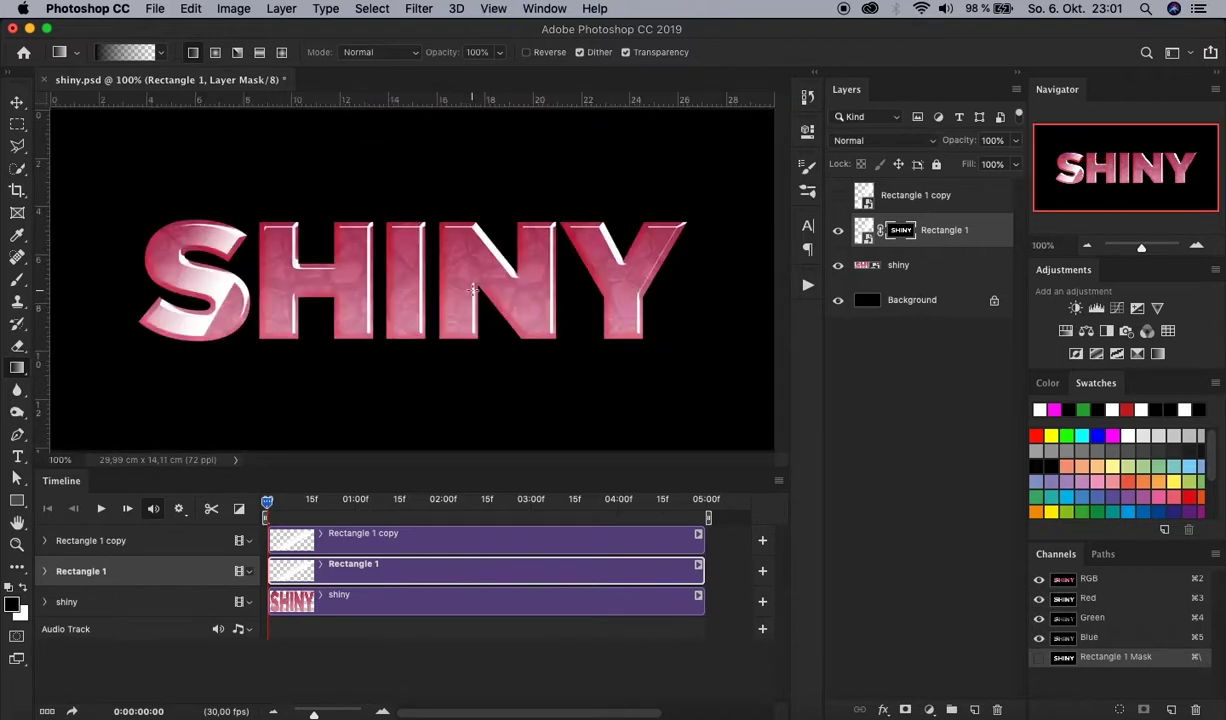
# Make the Rectangle 1 copy layer active and visible, and load the shiny layer's outline as a selection
pyautogui.click(968, 200)
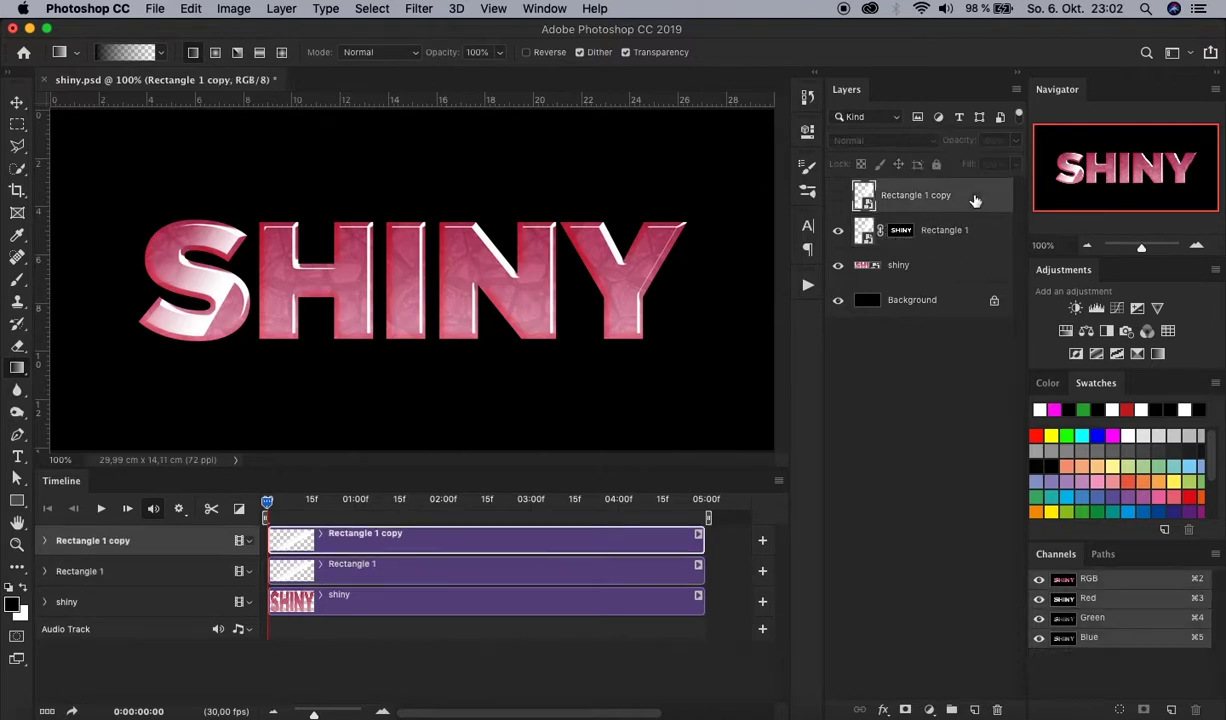
pyautogui.click(838, 196)
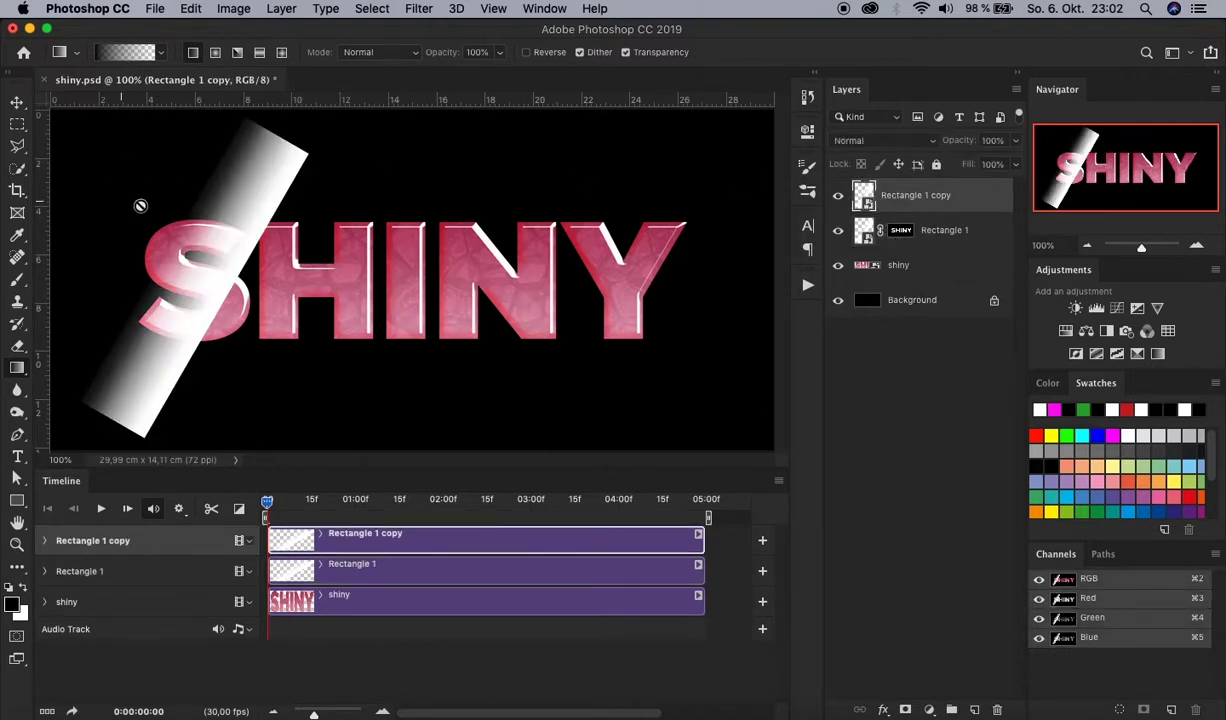
pyautogui.keyDown('super'); pyautogui.click(867, 268); pyautogui.keyUp('super')
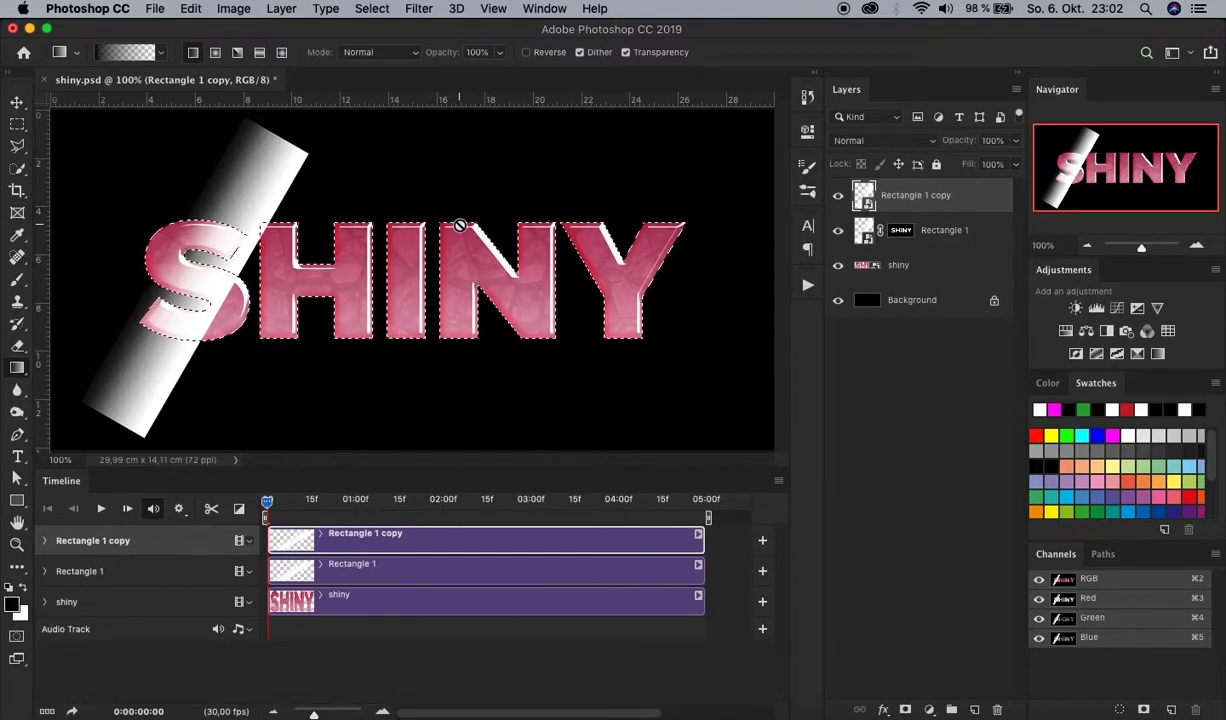
# Try to convert the lettering selection into a border selection 6 pixels wide
pyautogui.click(372, 9)
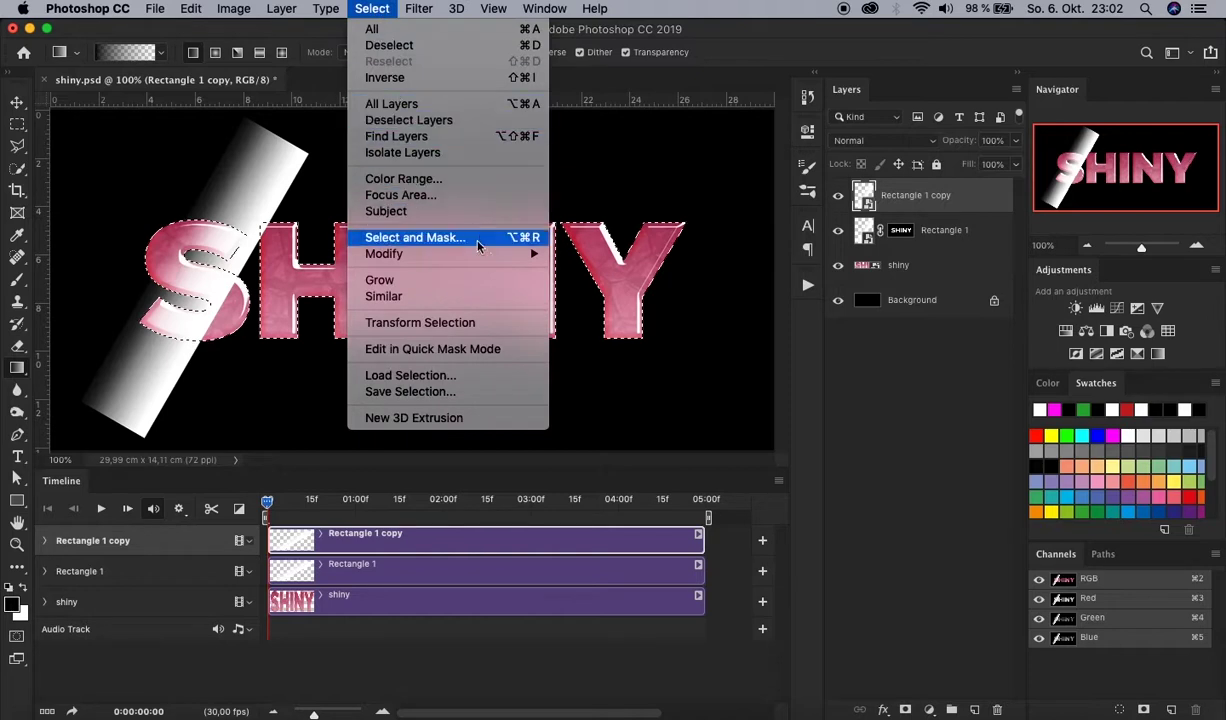
pyautogui.moveTo(470, 254)
pyautogui.click(588, 256)
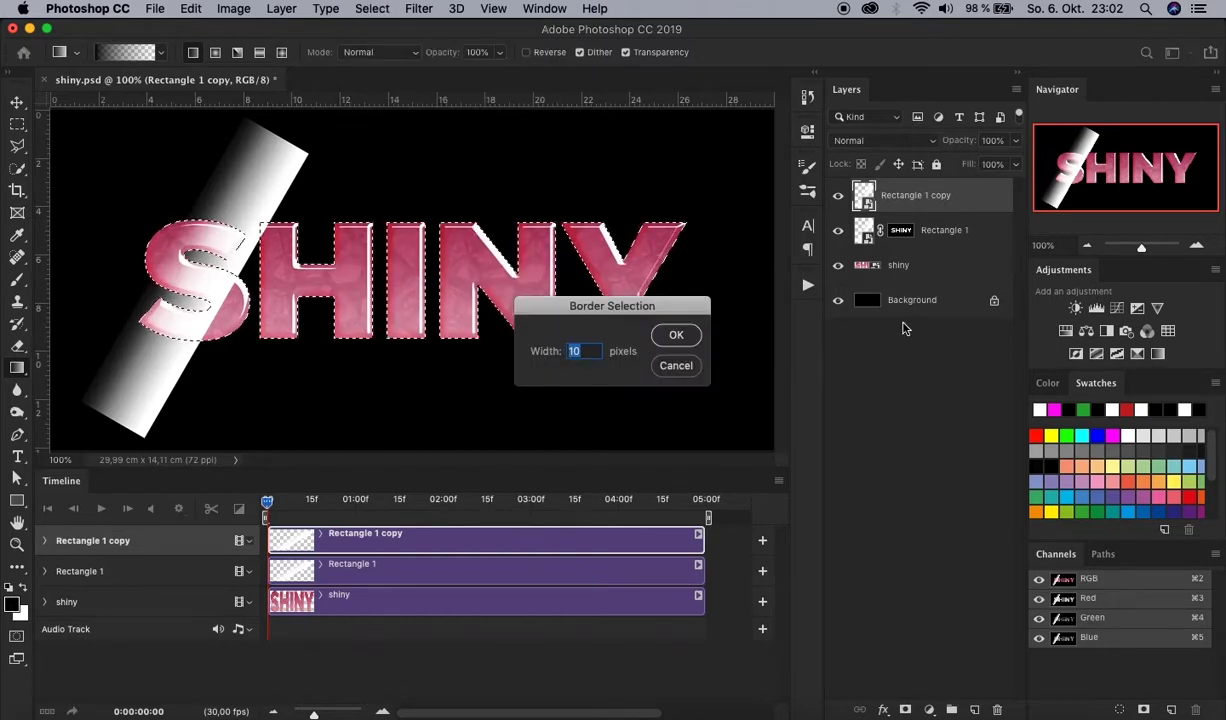
pyautogui.write('6')
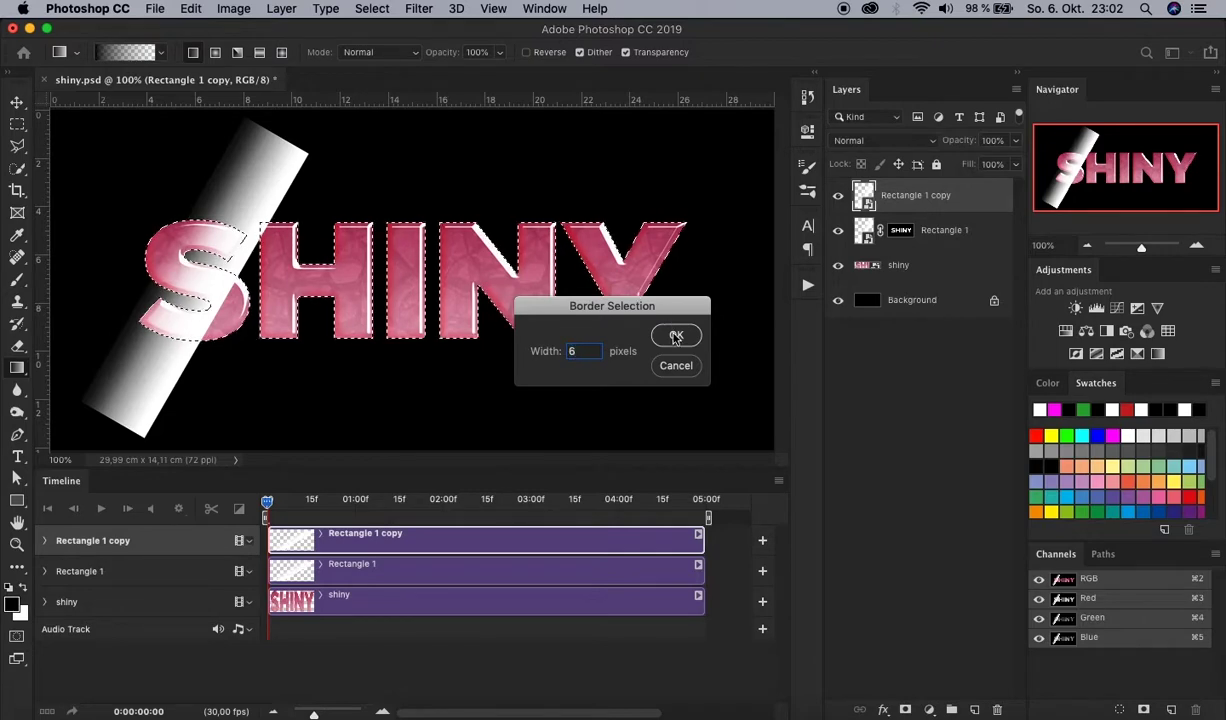
pyautogui.click(674, 336)
pyautogui.click(675, 337)
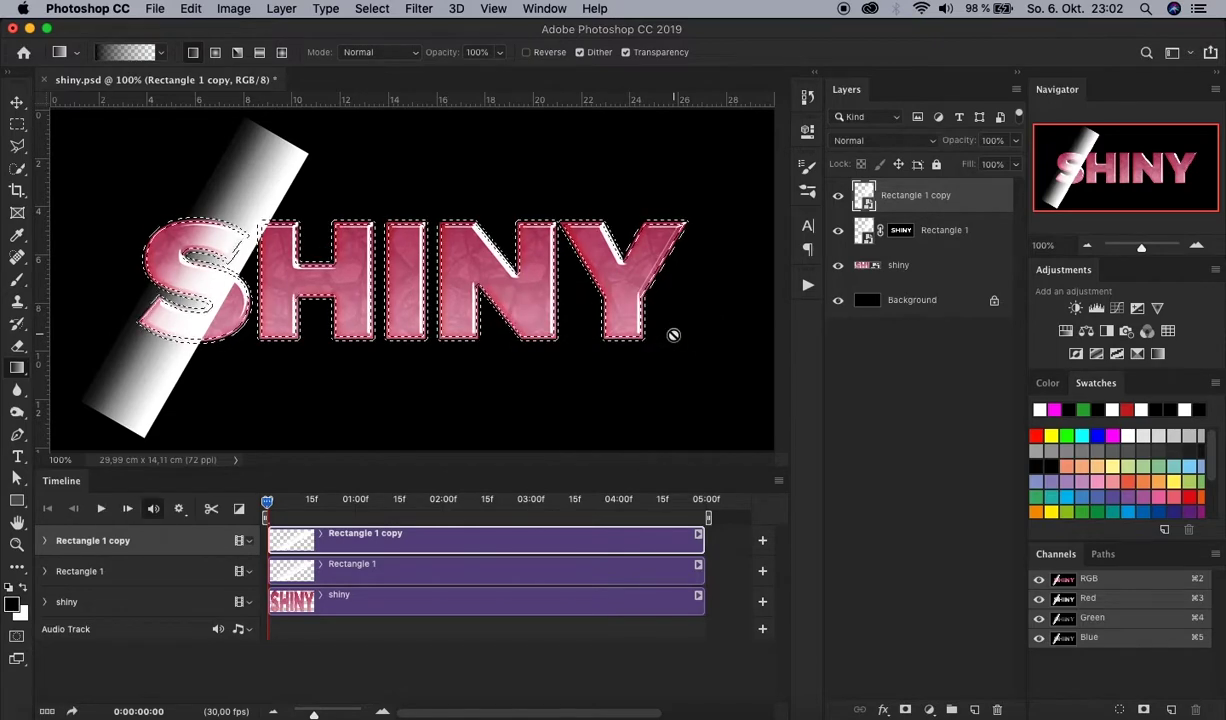
# Inspect the bordered selection closely along the letter edges and undo the border change
pyautogui.hotkey('ctrl', 'd')
pyautogui.click(1195, 247)
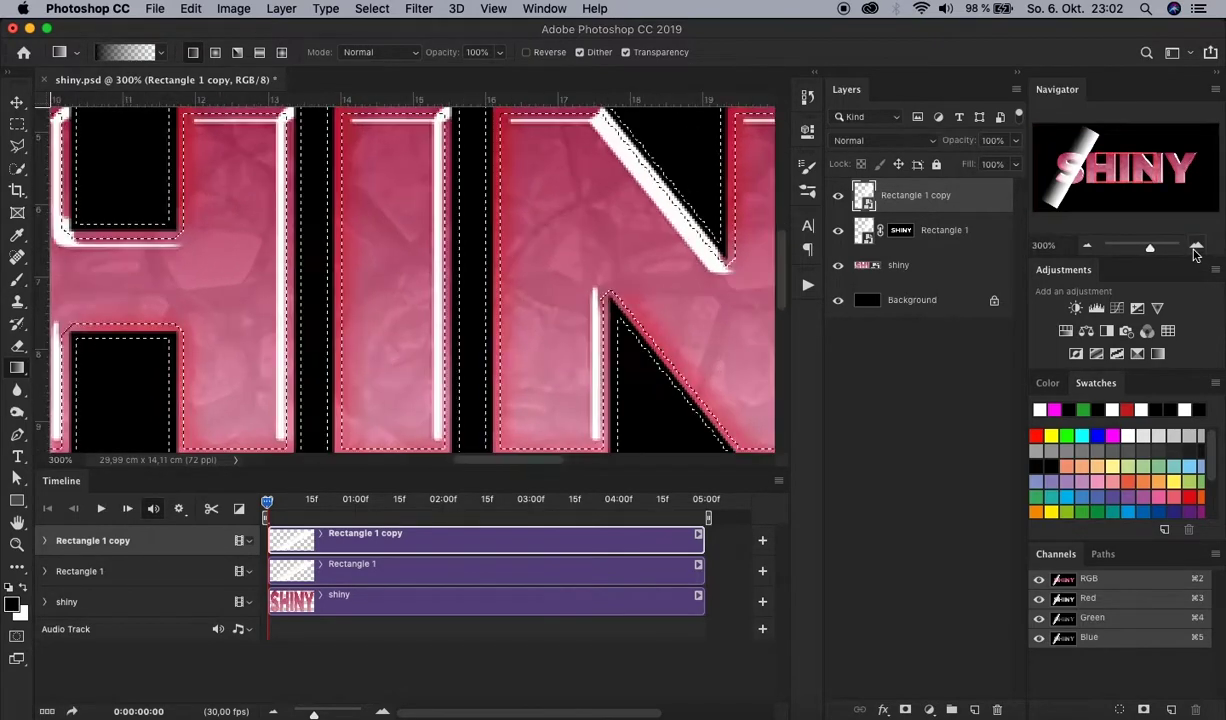
pyautogui.click(1195, 247)
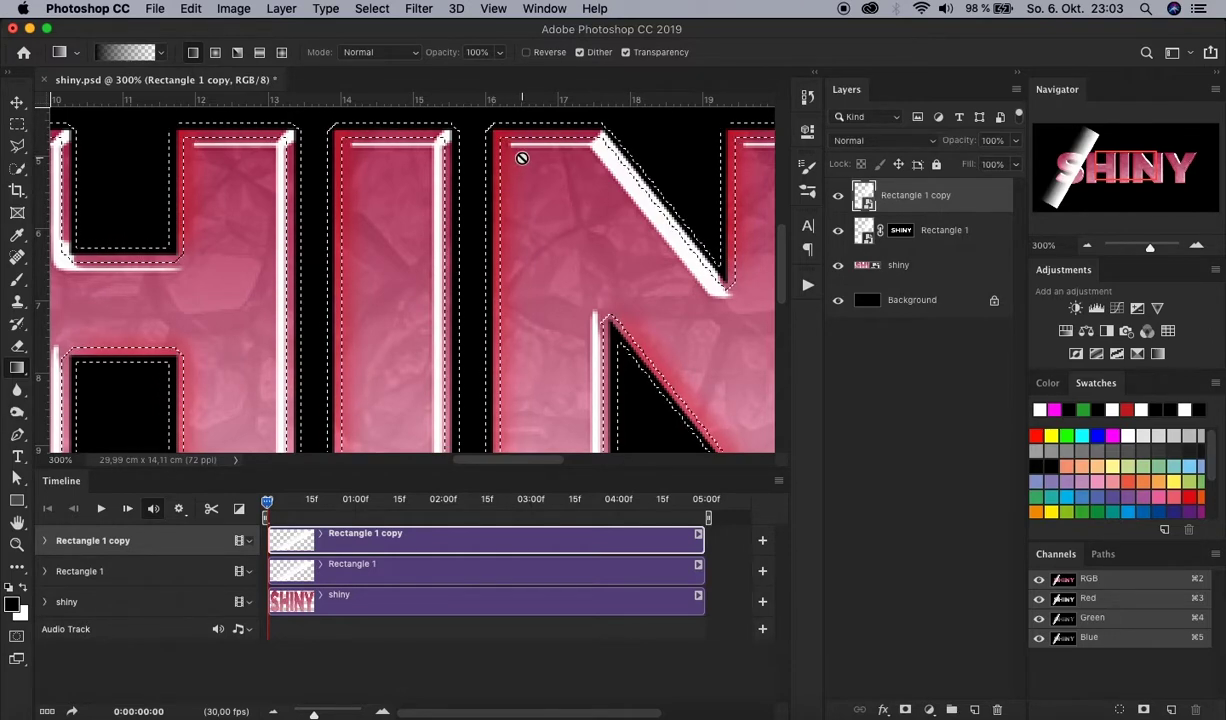
pyautogui.press('super+1')
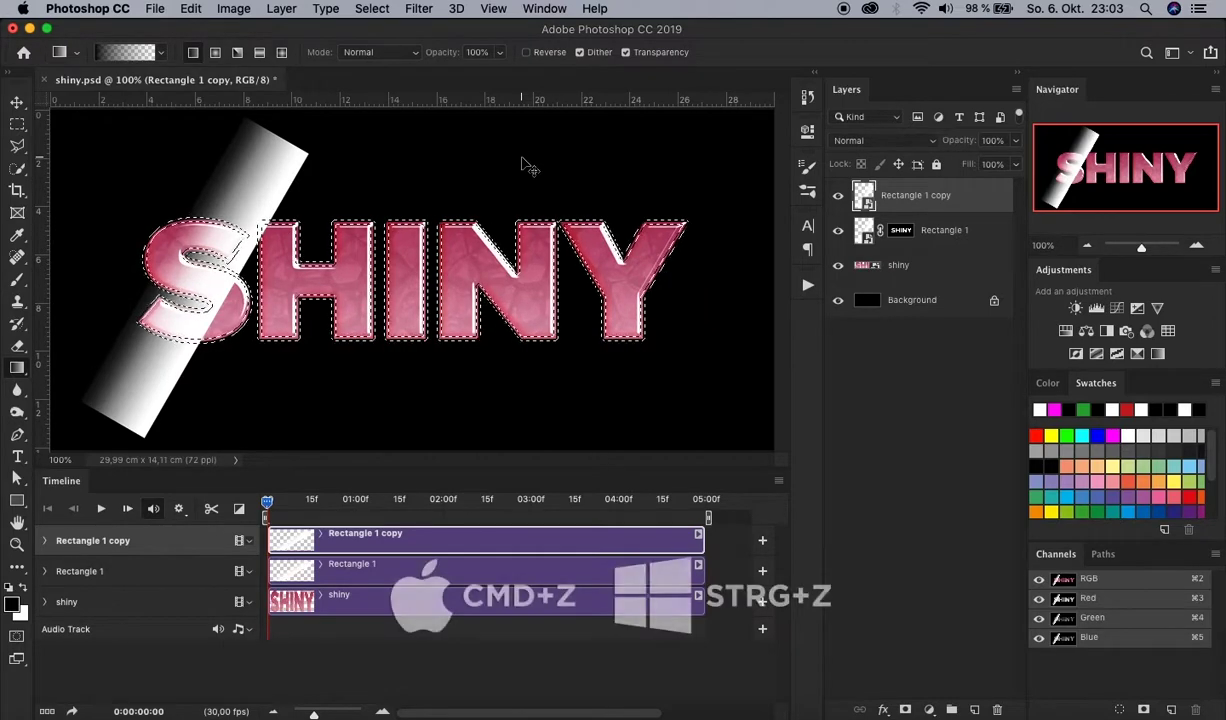
pyautogui.press('super+z')
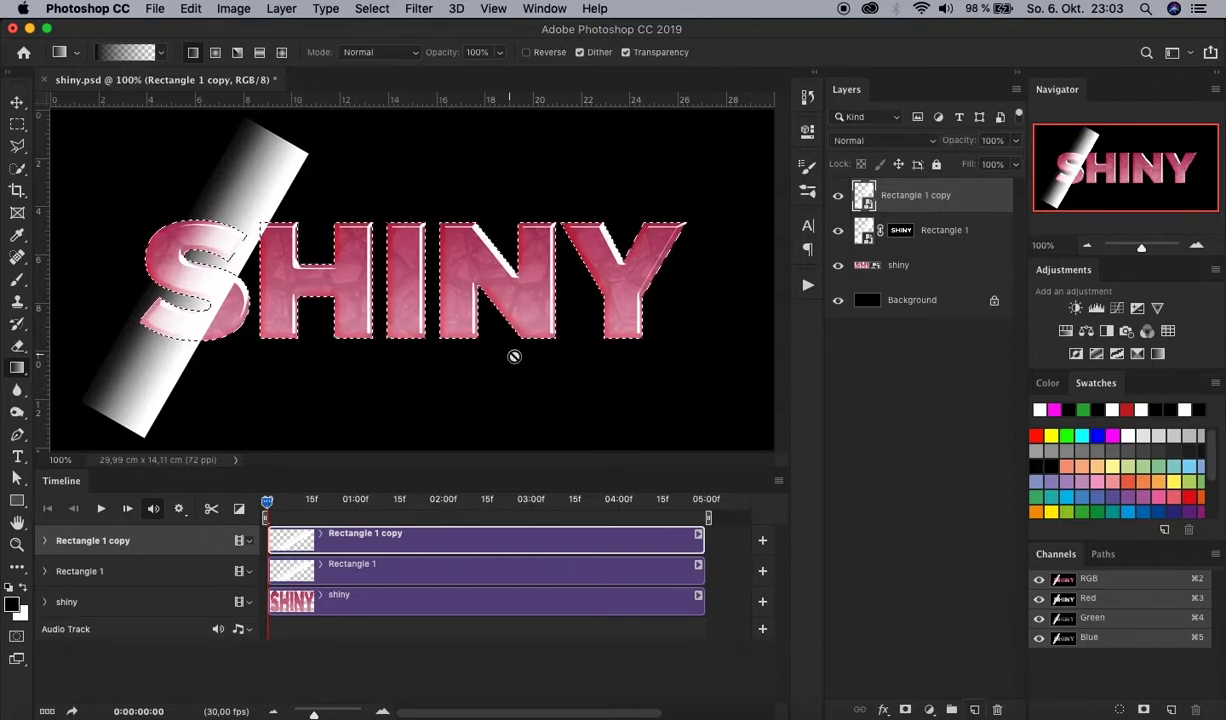
# Create a new layer and stroke the lettering selection on it with a 6 px green (#2a9500) line placed inside
pyautogui.click(977, 706)
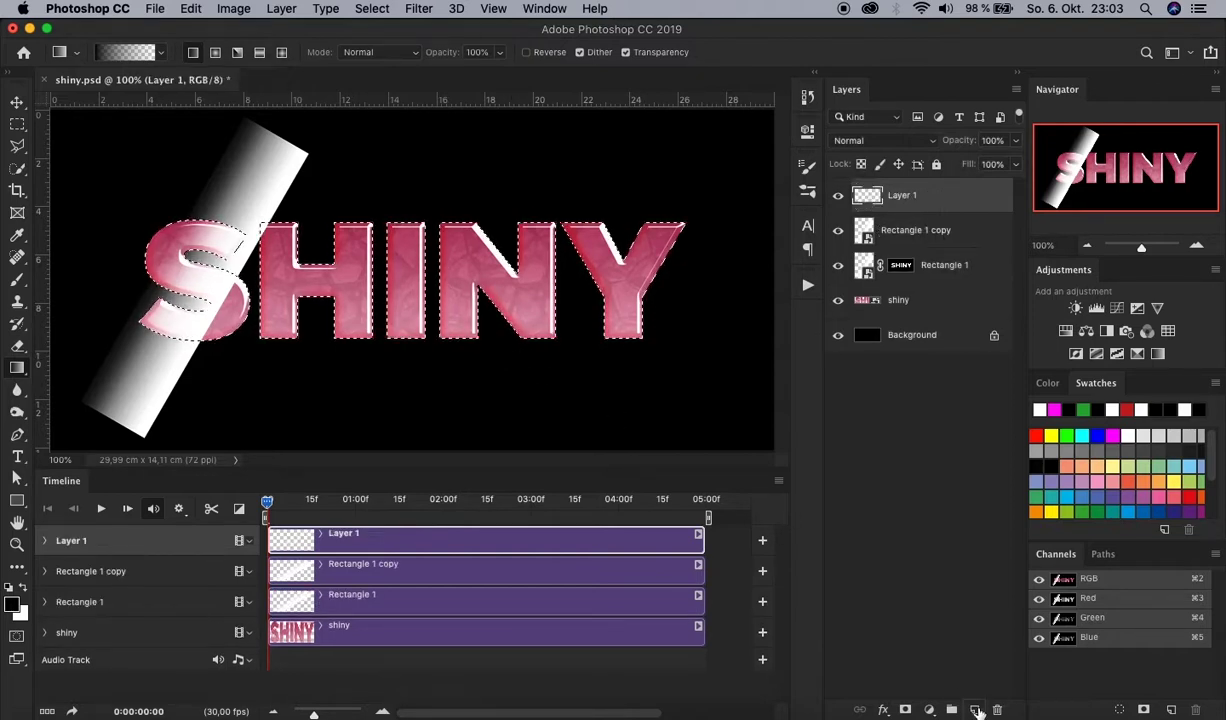
pyautogui.click(191, 9)
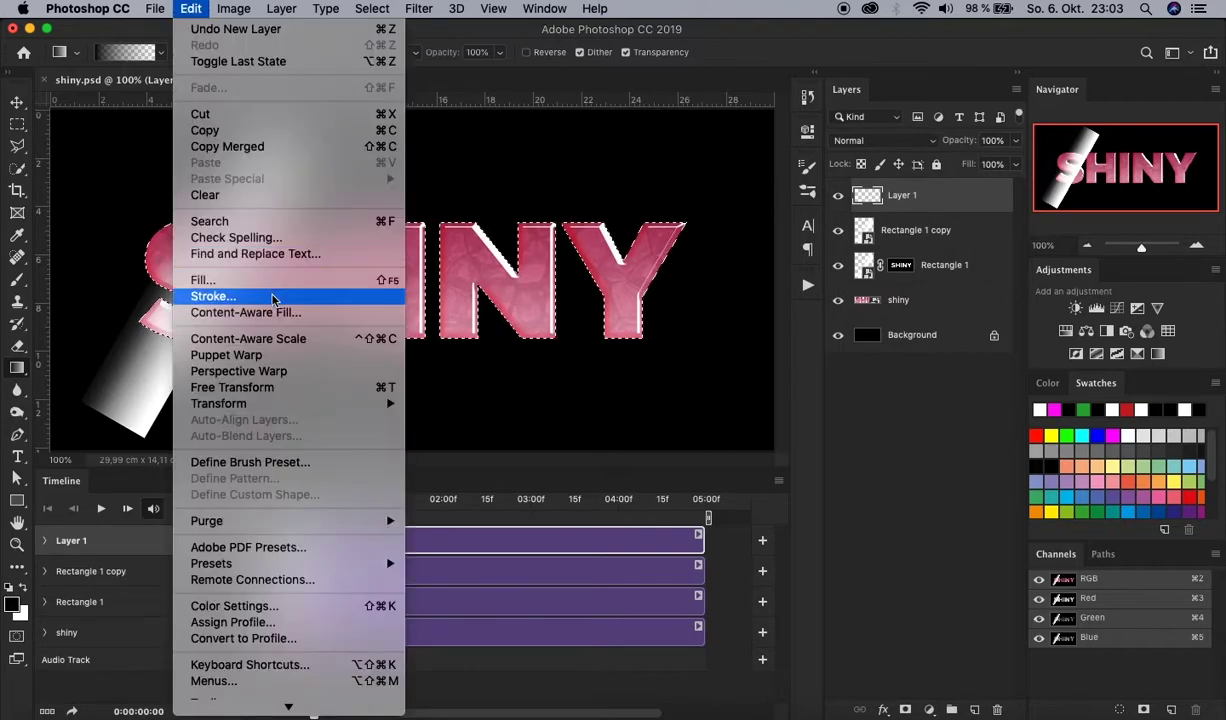
pyautogui.click(273, 296)
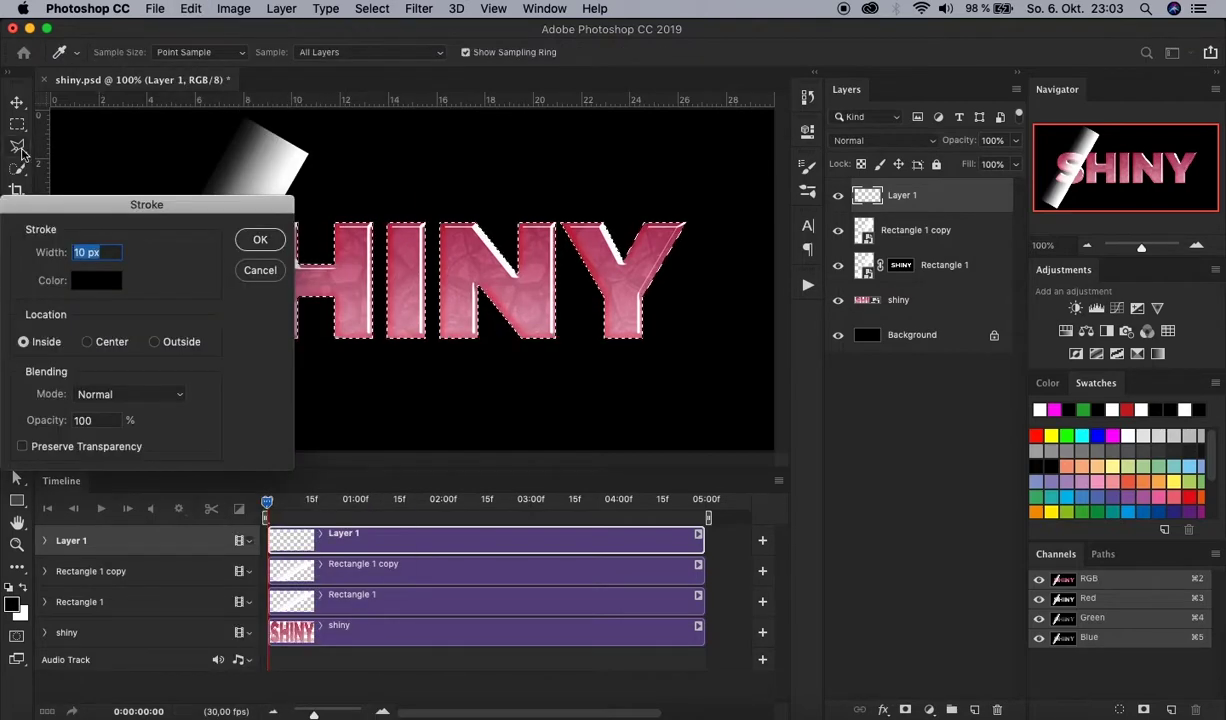
pyautogui.write('6')
pyautogui.click(103, 283)
pyautogui.moveTo(765, 386)
pyautogui.mouseDown()
pyautogui.moveTo(802, 430)
pyautogui.moveTo(793, 412)
pyautogui.mouseUp()
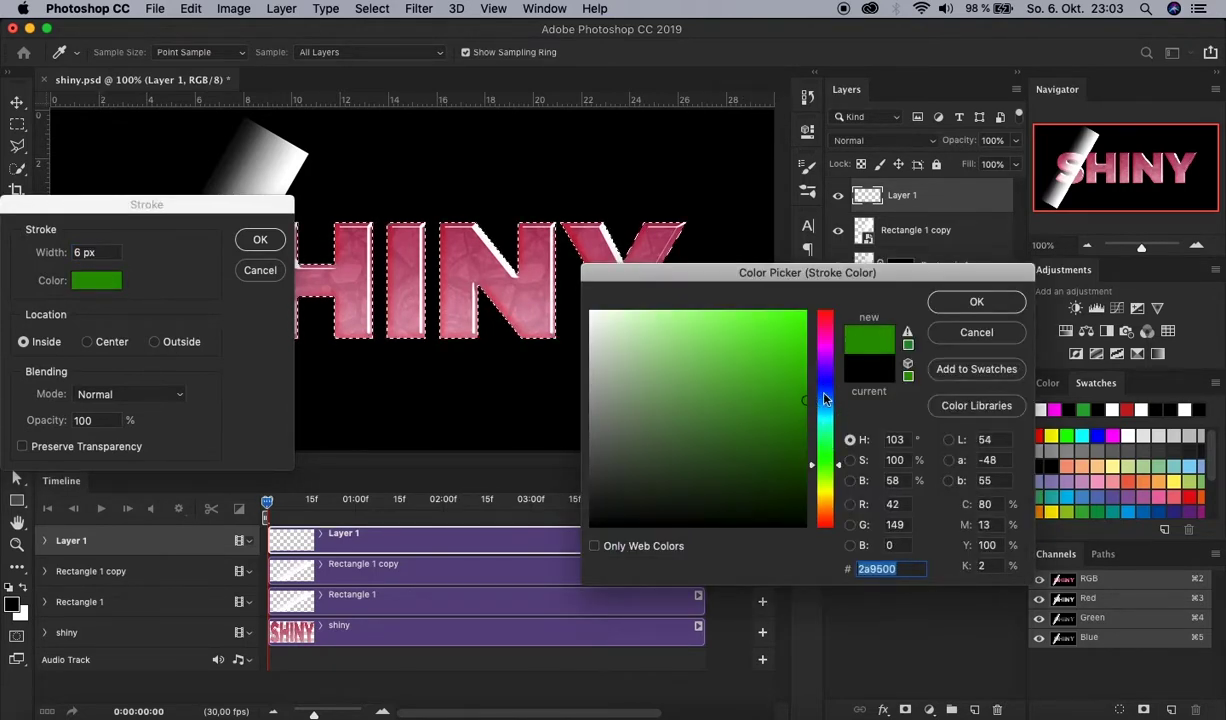
pyautogui.click(935, 302)
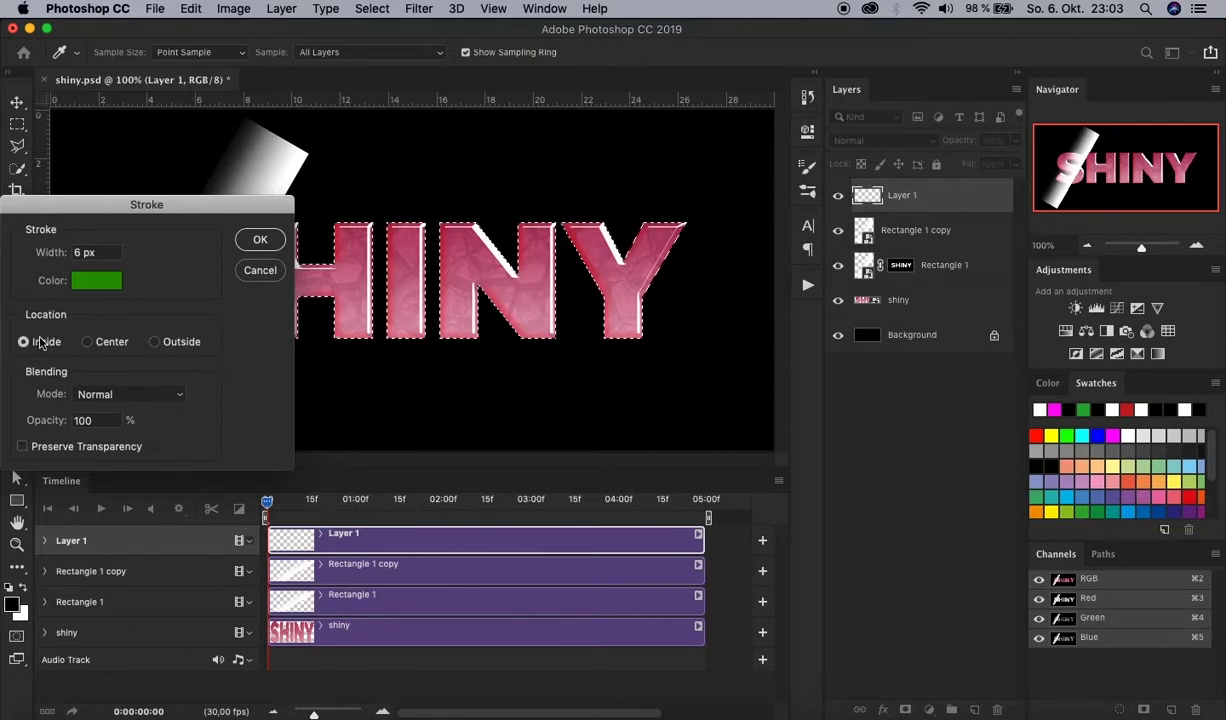
pyautogui.click(259, 241)
# Mask the Rectangle 1 copy layer with a selection of the green stroke's outline, and delete the stroke layer
pyautogui.click(1197, 245)
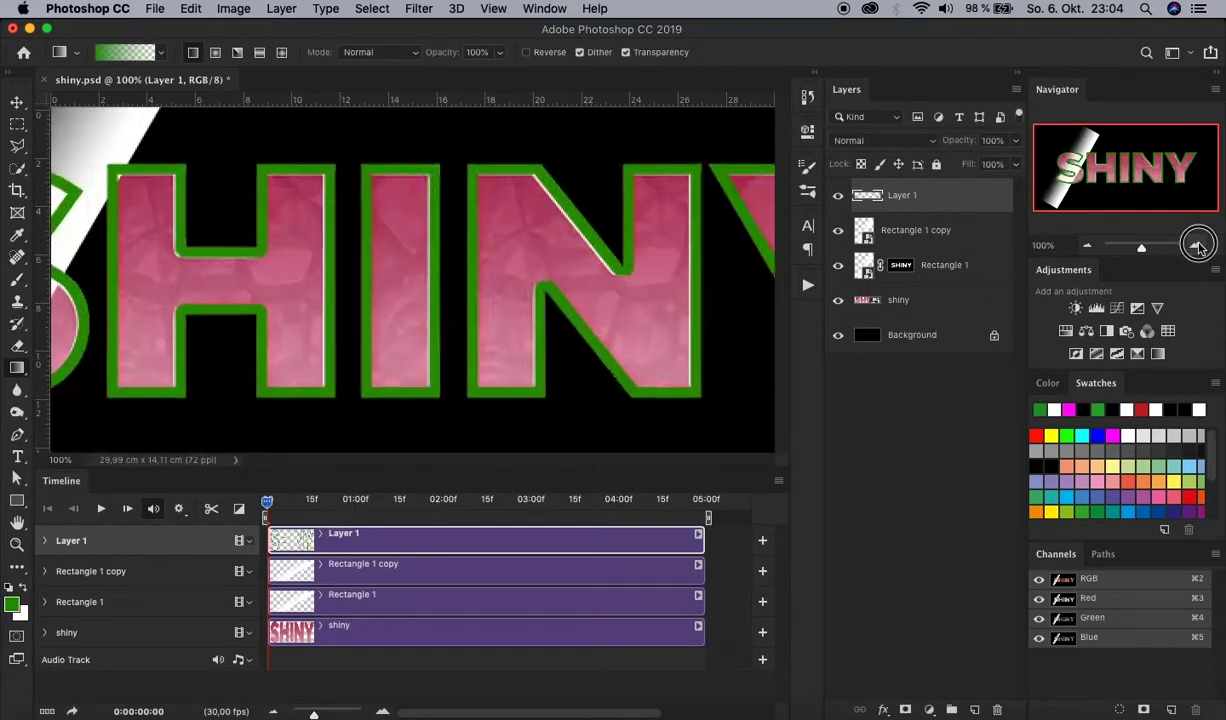
pyautogui.press('super+plus')
pyautogui.press('super+plus')
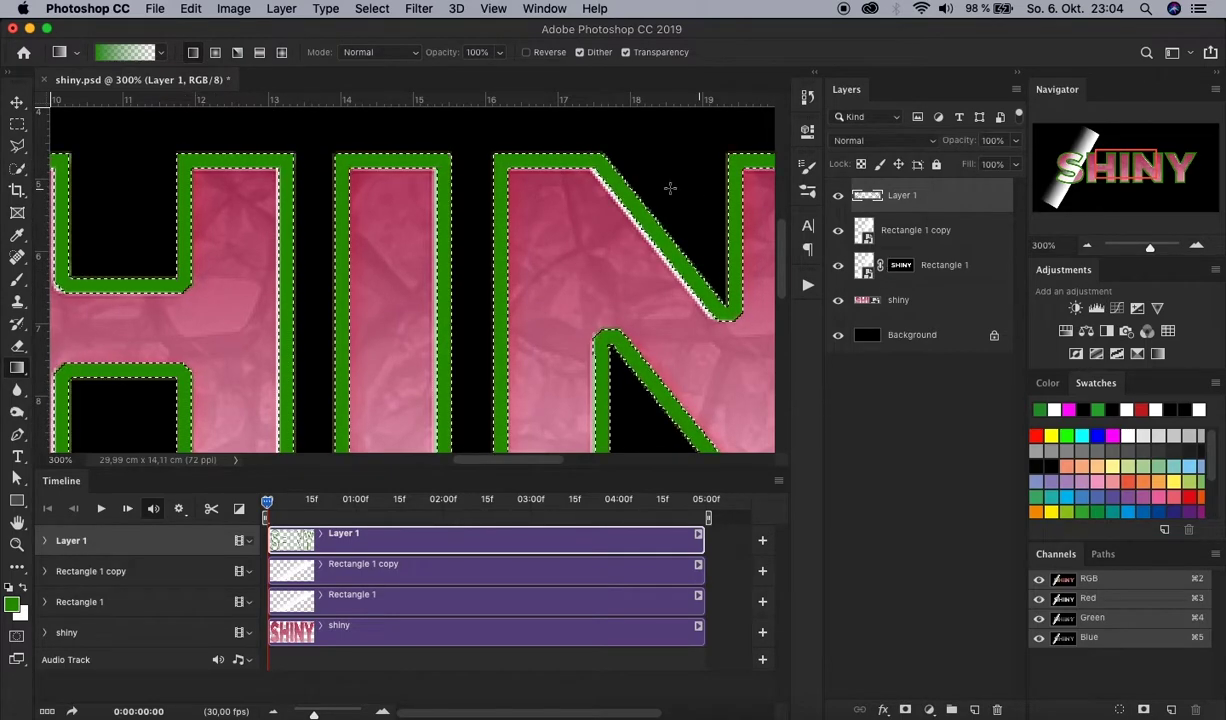
pyautogui.click(975, 236)
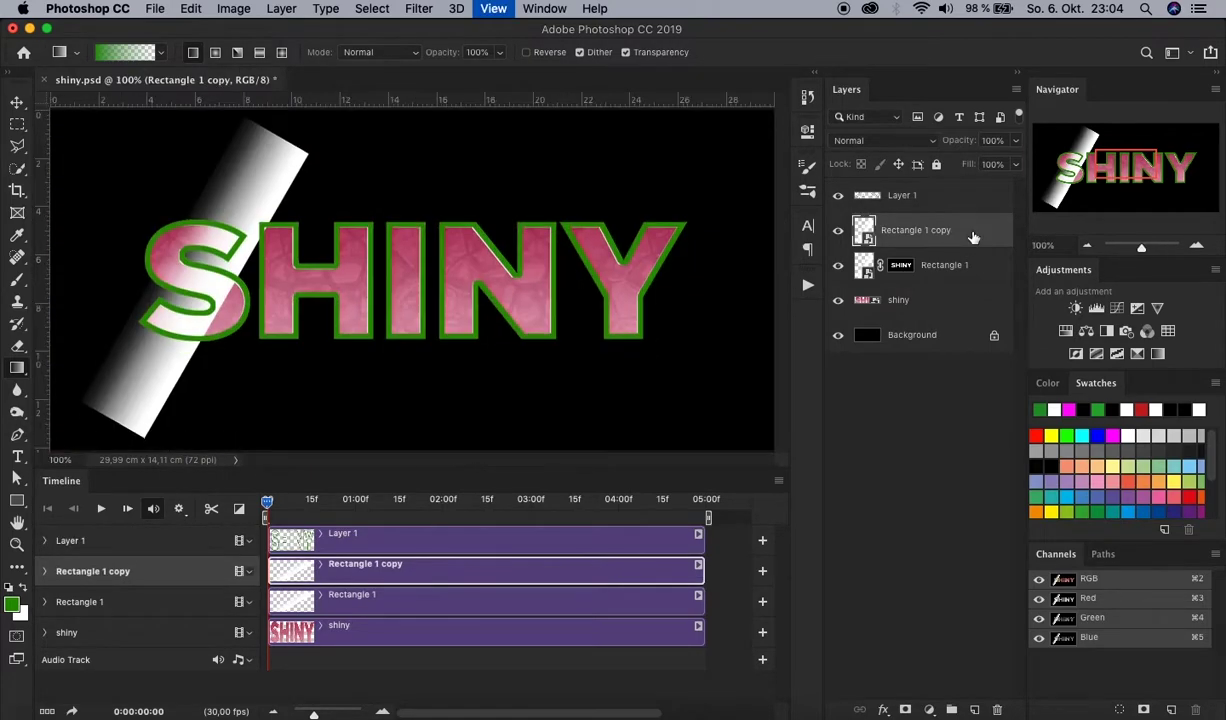
pyautogui.press('super+1')
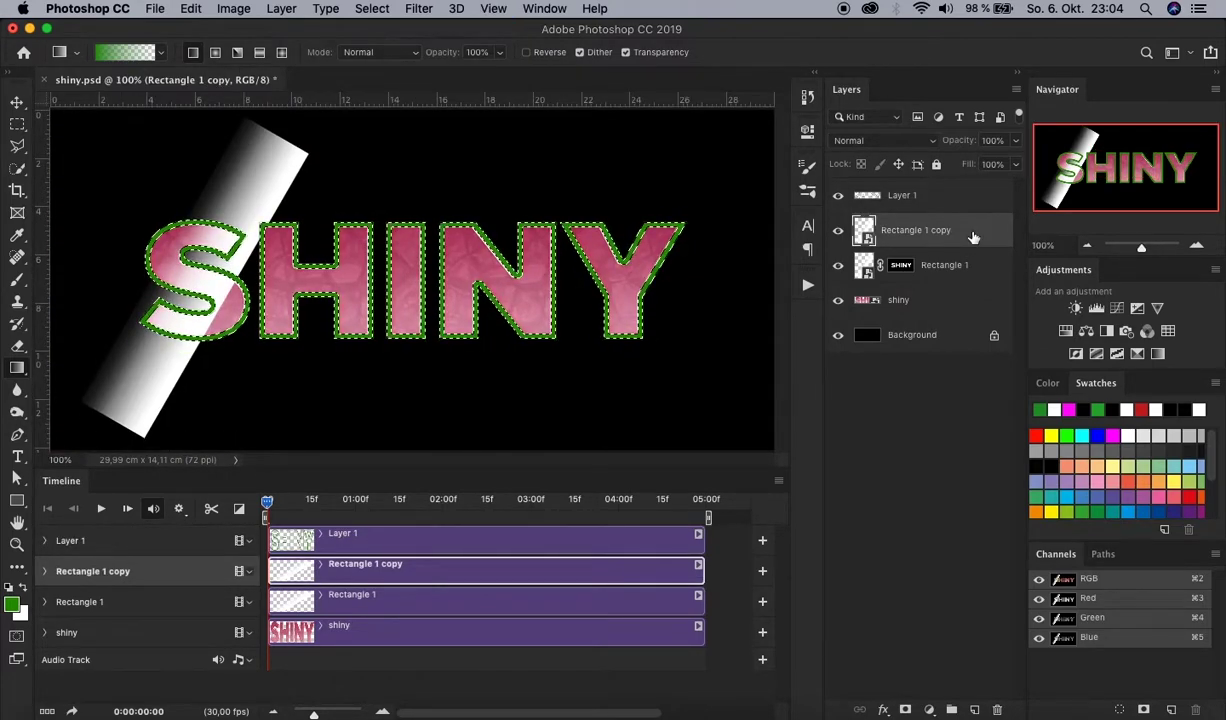
pyautogui.click(905, 709)
pyautogui.click(925, 195)
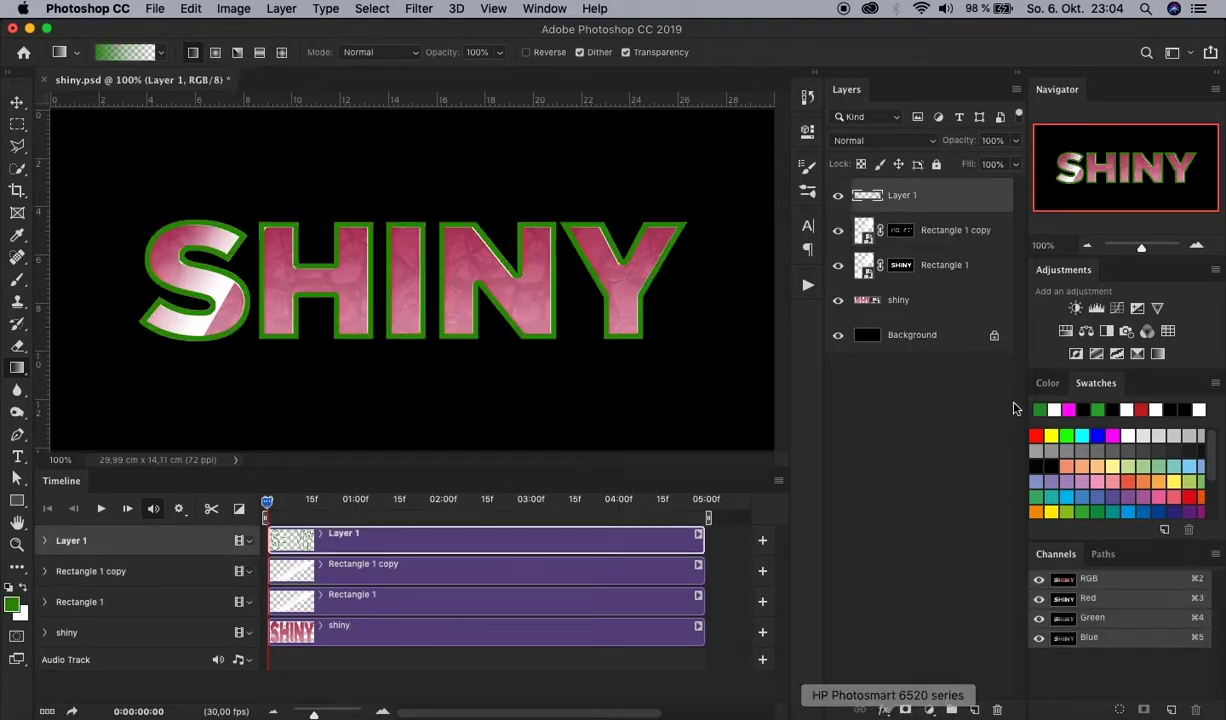
pyautogui.click(998, 710)
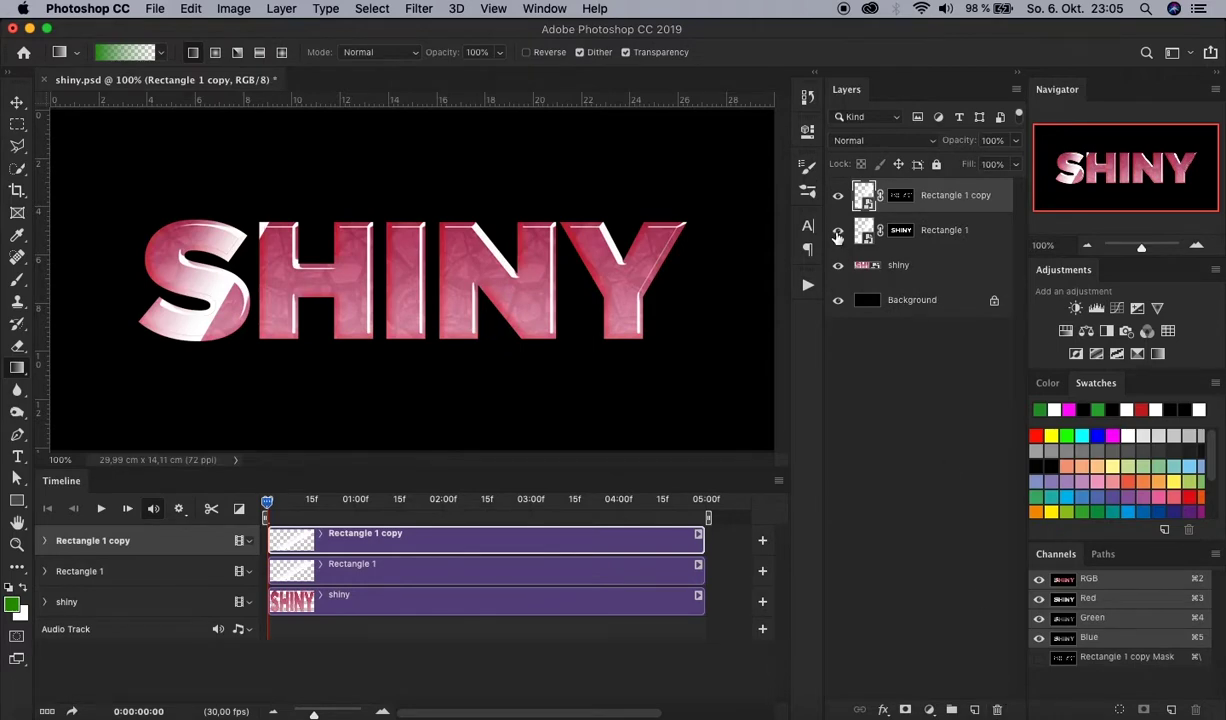
# Temporarily hide the Rectangle 1 layer to examine the edge highlight on the letters S and H, and show it again
pyautogui.click(838, 233)
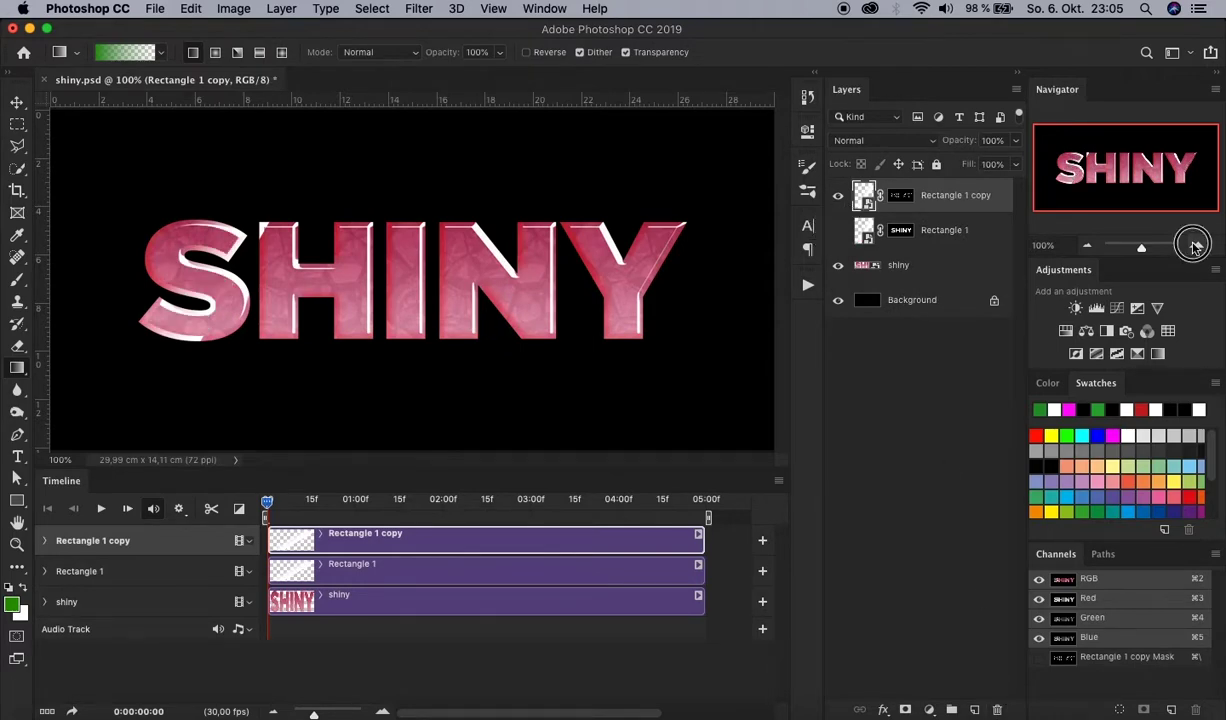
pyautogui.click(1194, 244)
pyautogui.click(1194, 244)
pyautogui.hscroll(-5, 253, 253)
pyautogui.hscroll(-5, 253, 253)
pyautogui.scroll(1, 253, 253)
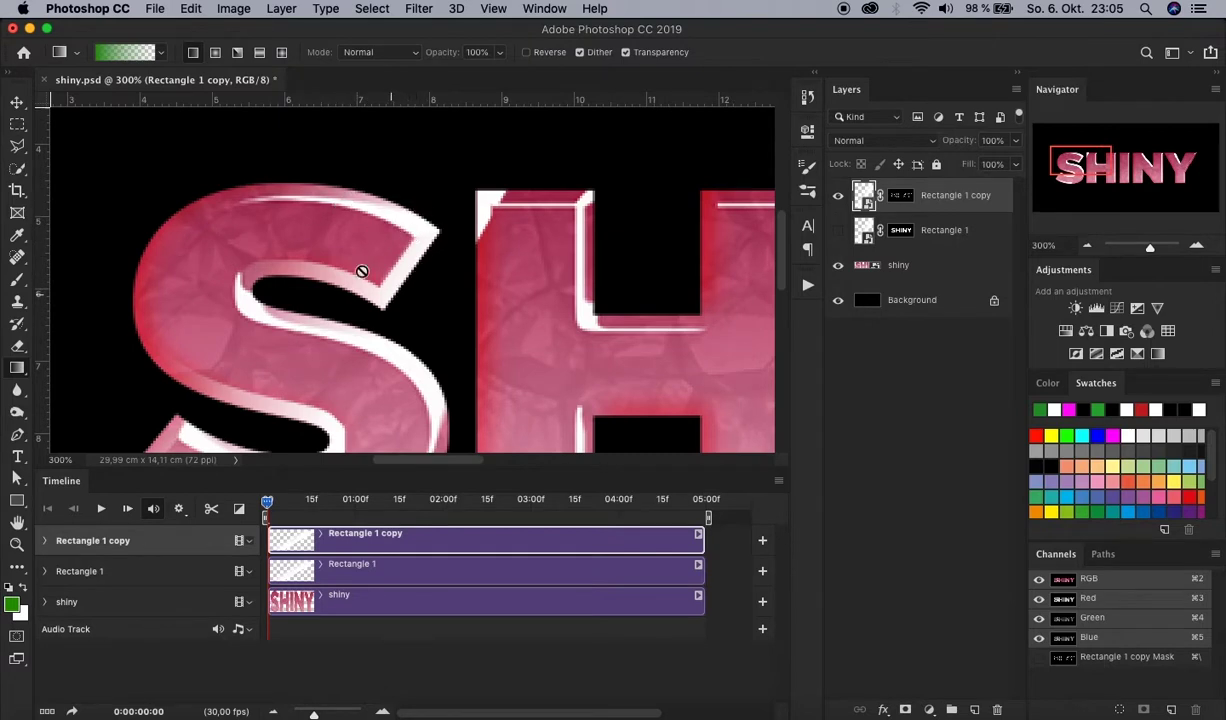
pyautogui.press('super+1')
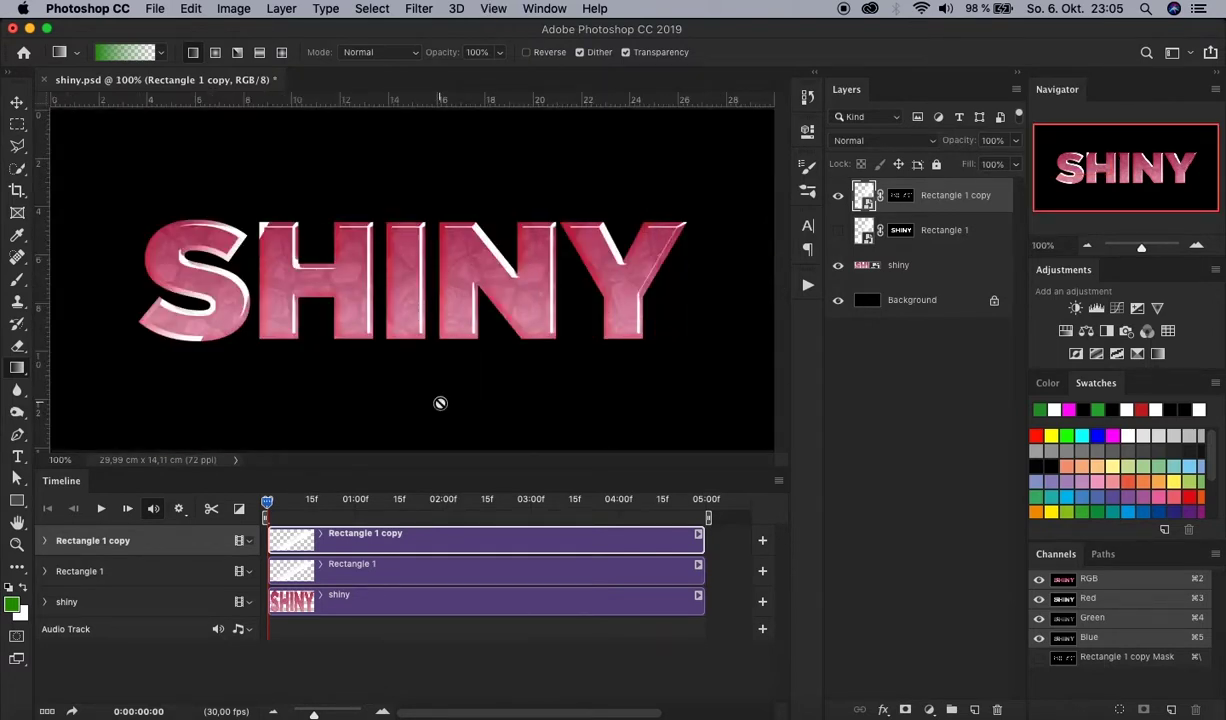
pyautogui.click(838, 230)
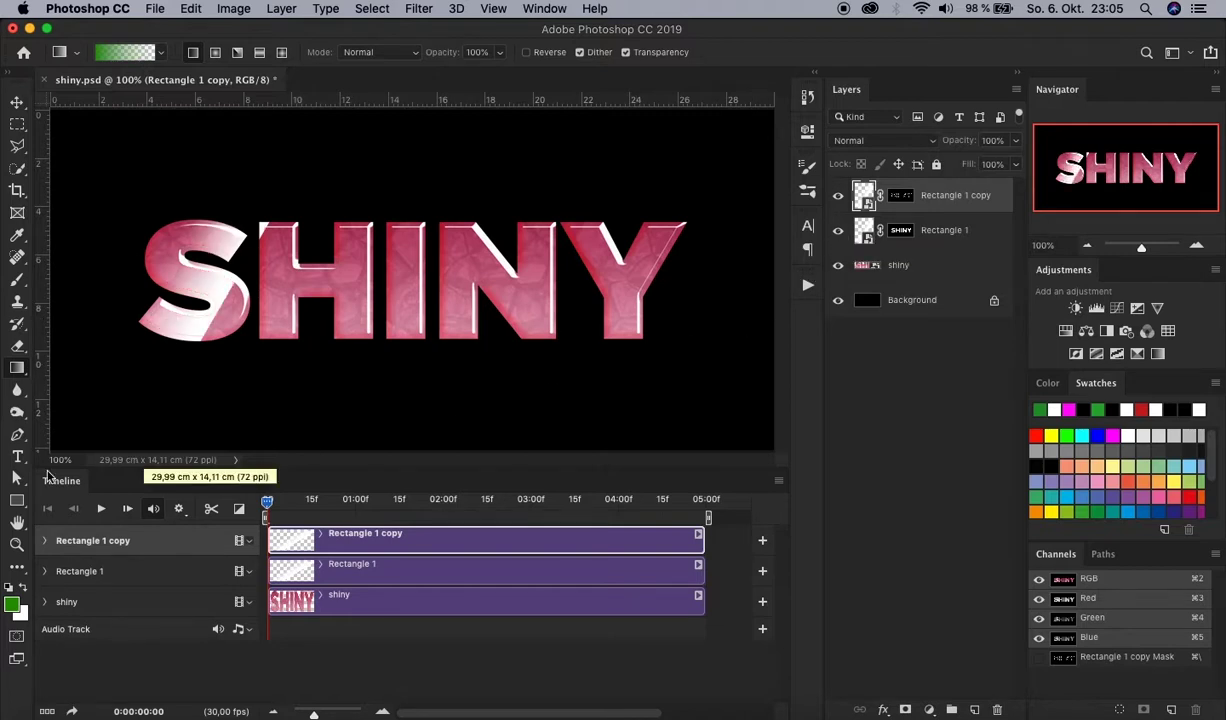
# Expand the Rectangle 1 layer's animation properties in the timeline and set the current time to 0:00:01:00
pyautogui.click(988, 232)
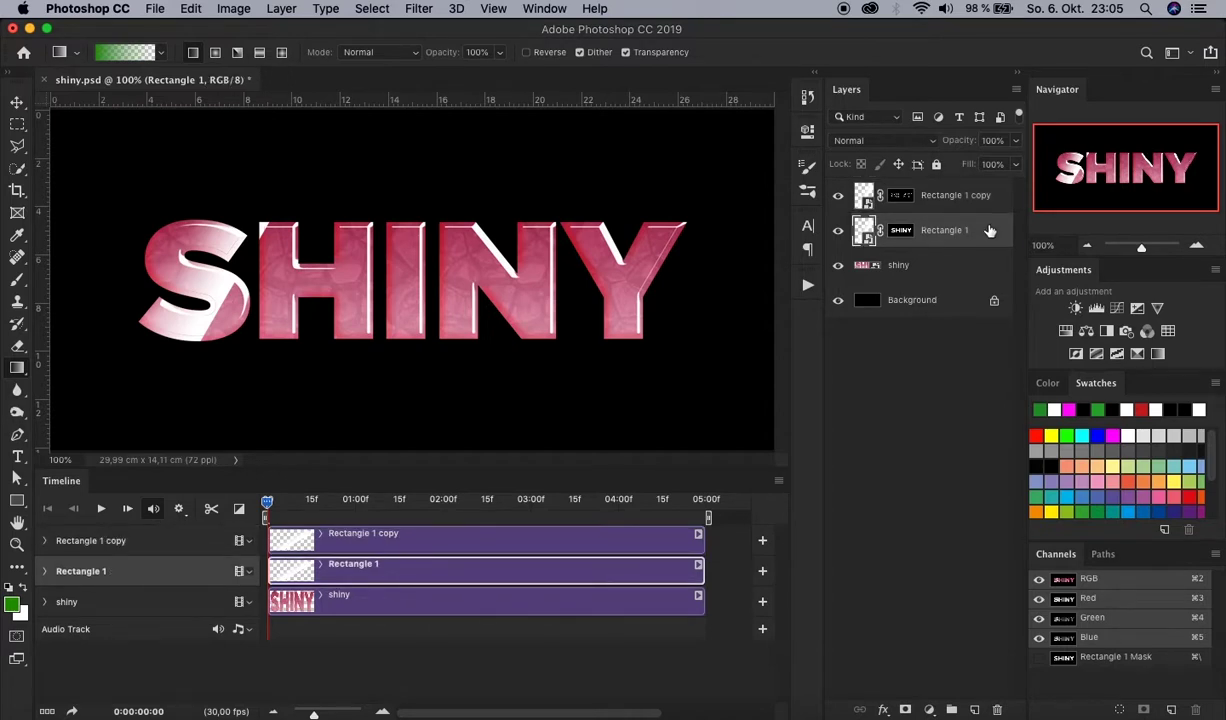
pyautogui.click(45, 572)
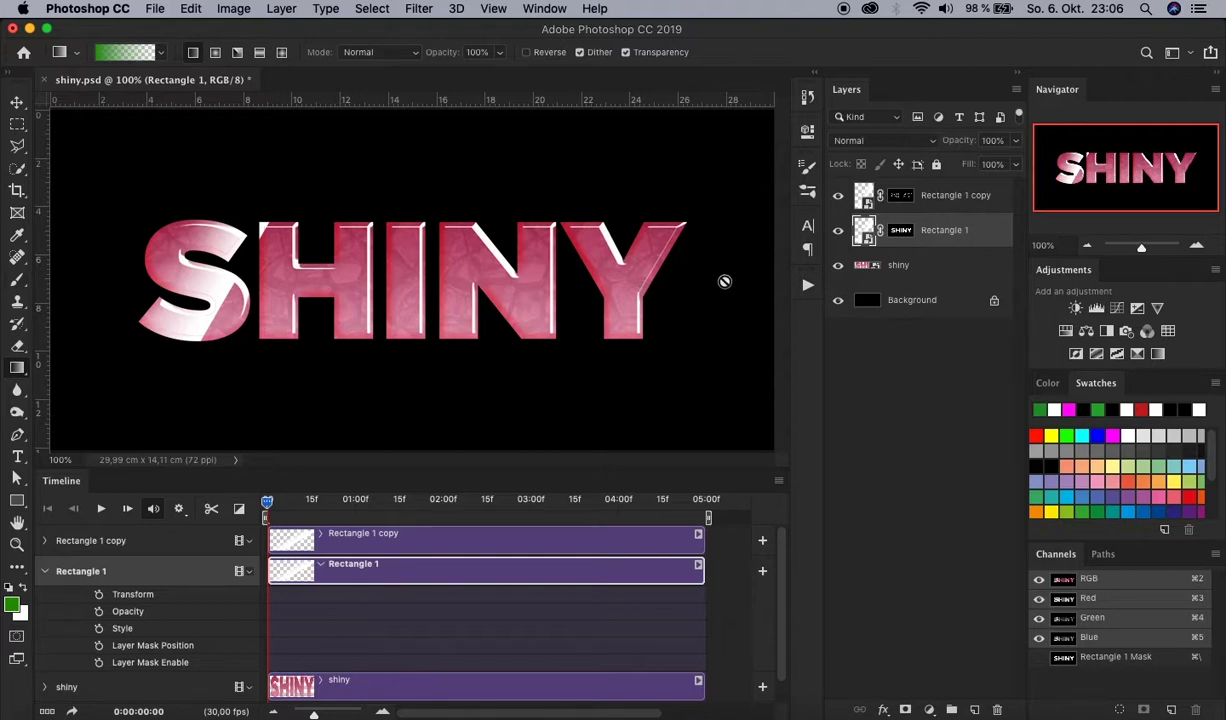
pyautogui.rightClick(267, 507)
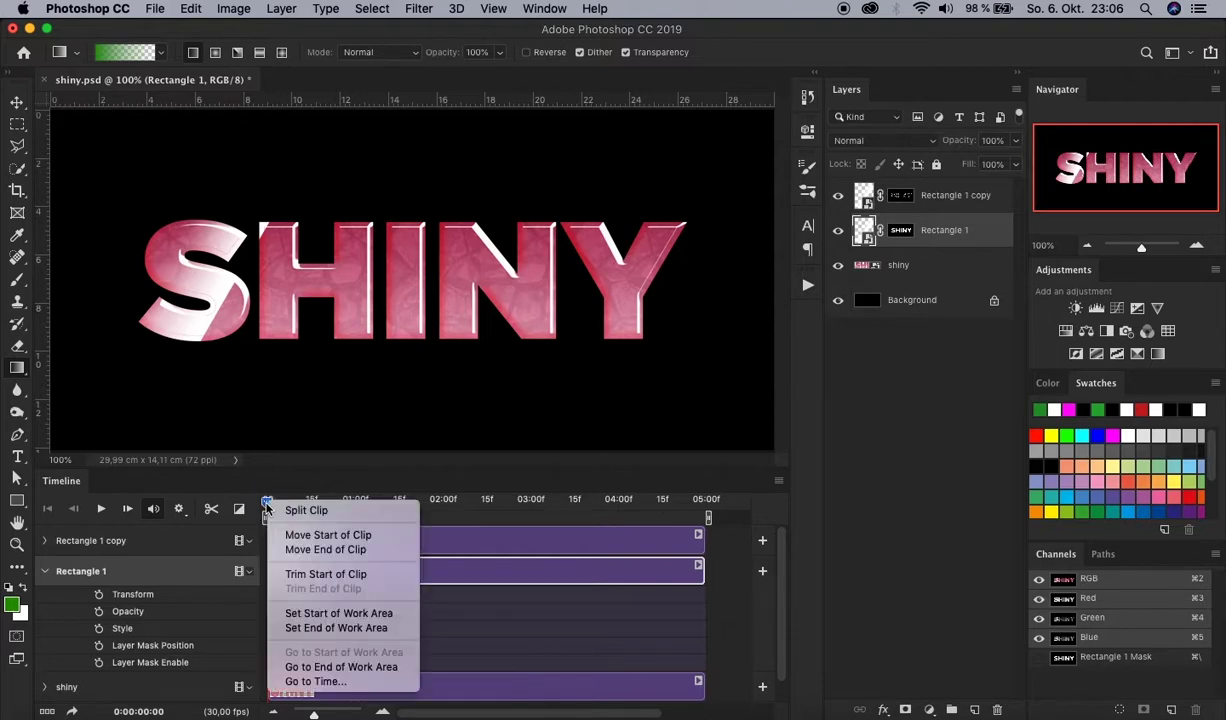
pyautogui.click(349, 683)
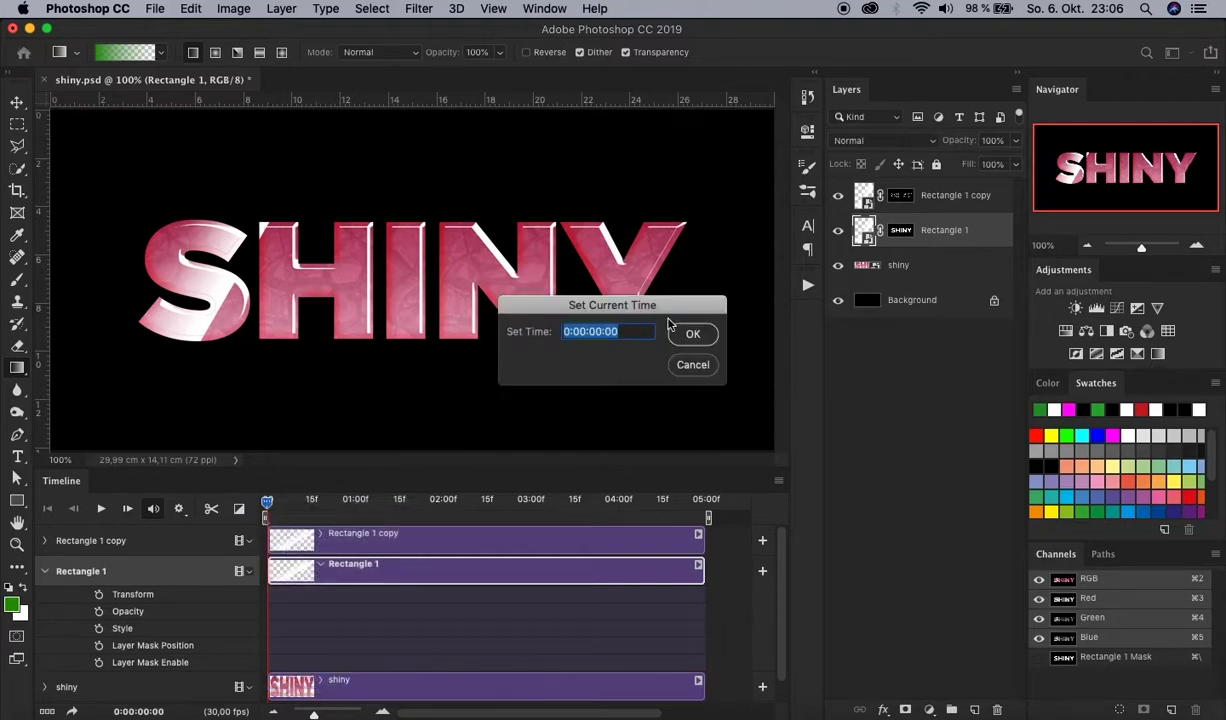
pyautogui.click(600, 331)
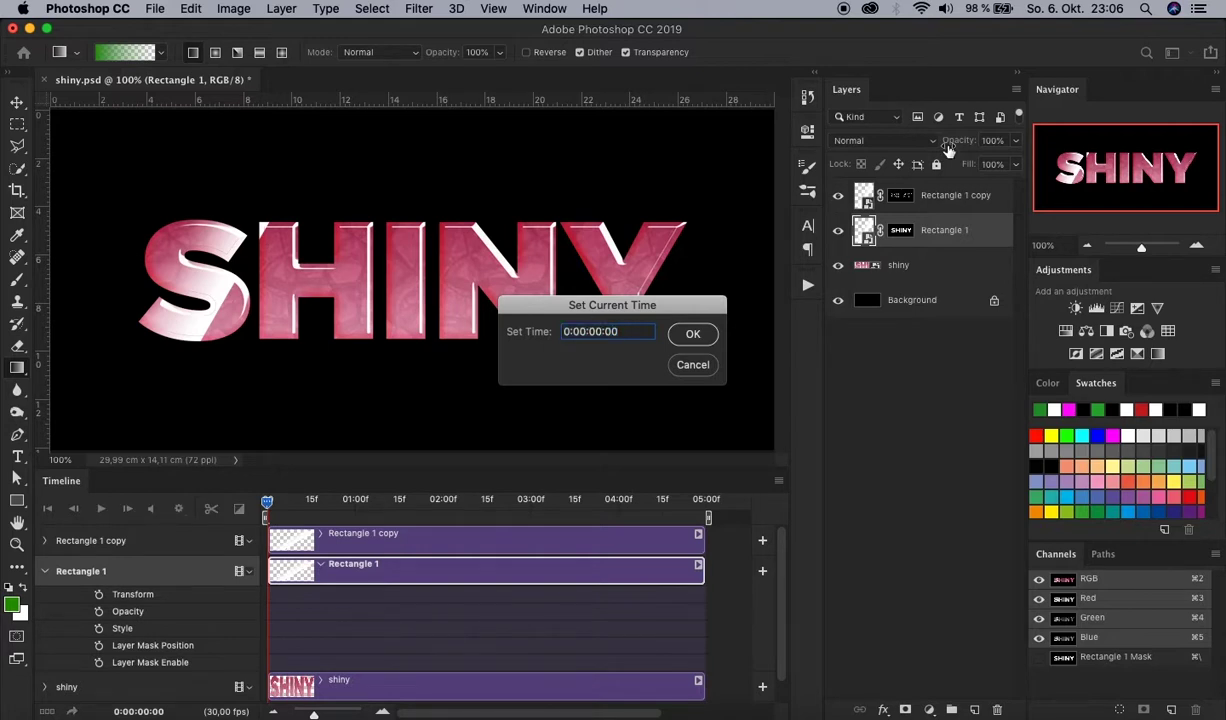
pyautogui.press('BackSpace')
pyautogui.click(694, 335)
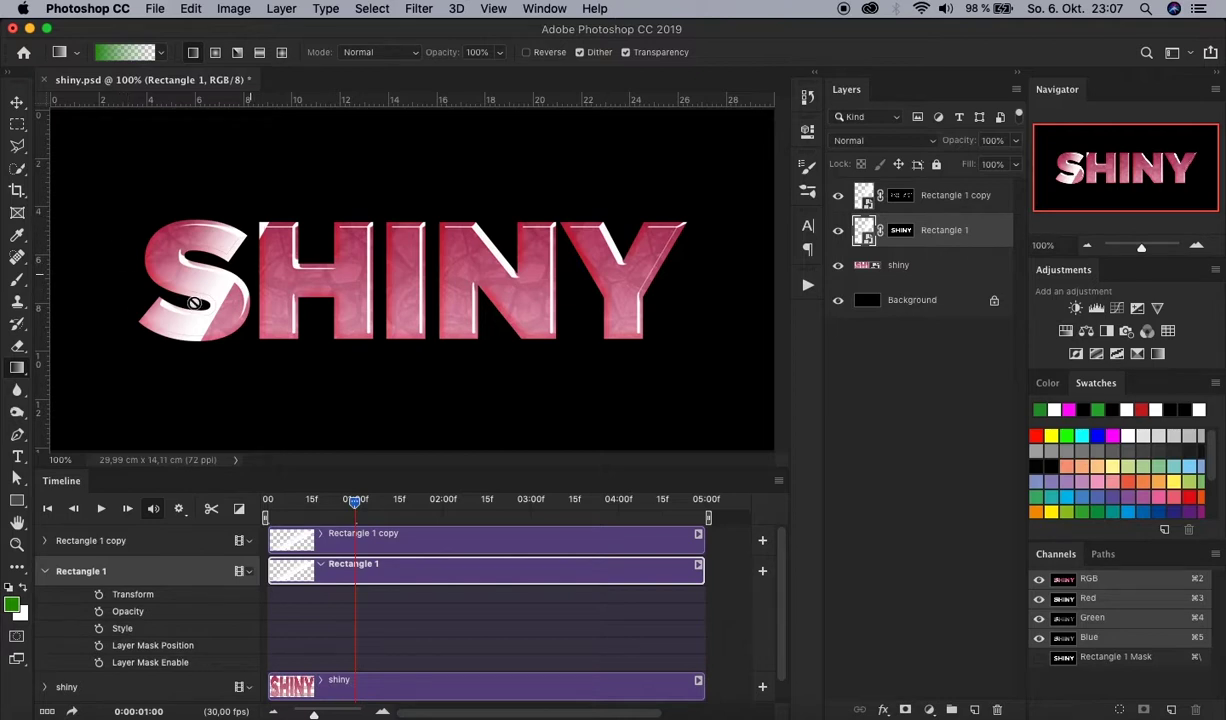
# With both rectangle layers' masks unlinked and the copy hidden, move the Rectangle 1 gradient left until it clears the letter S
pyautogui.click(881, 195)
pyautogui.click(837, 200)
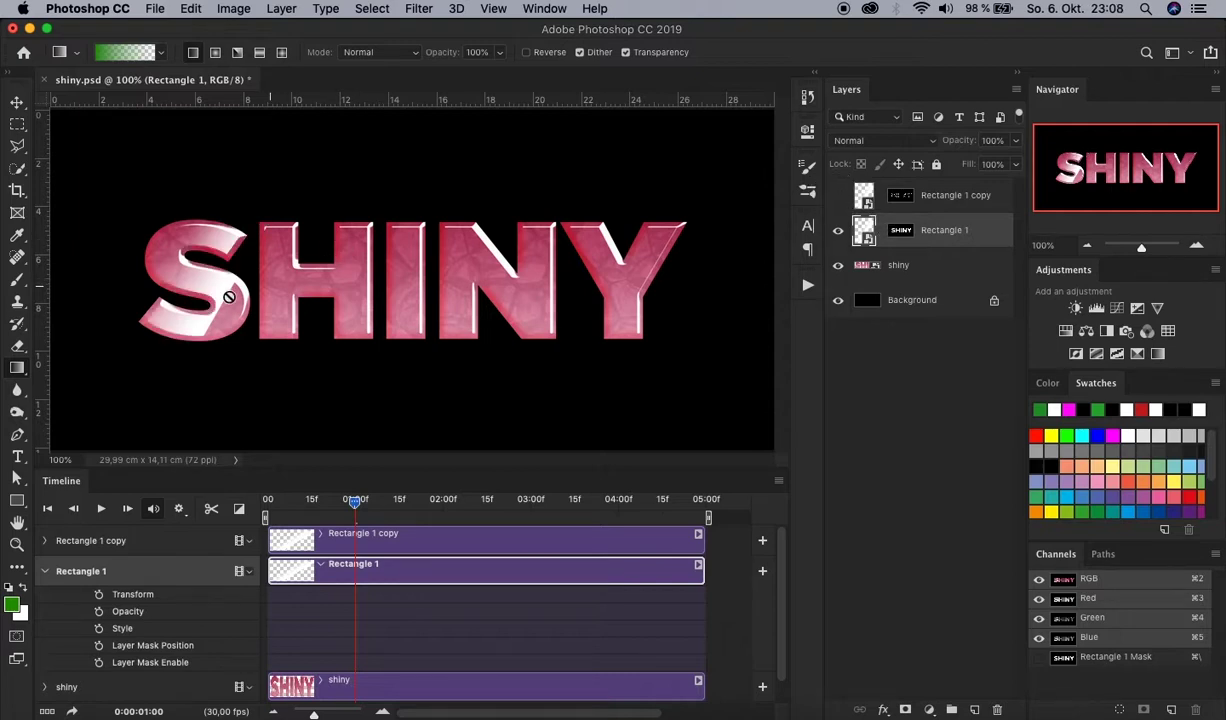
pyautogui.click(16, 103)
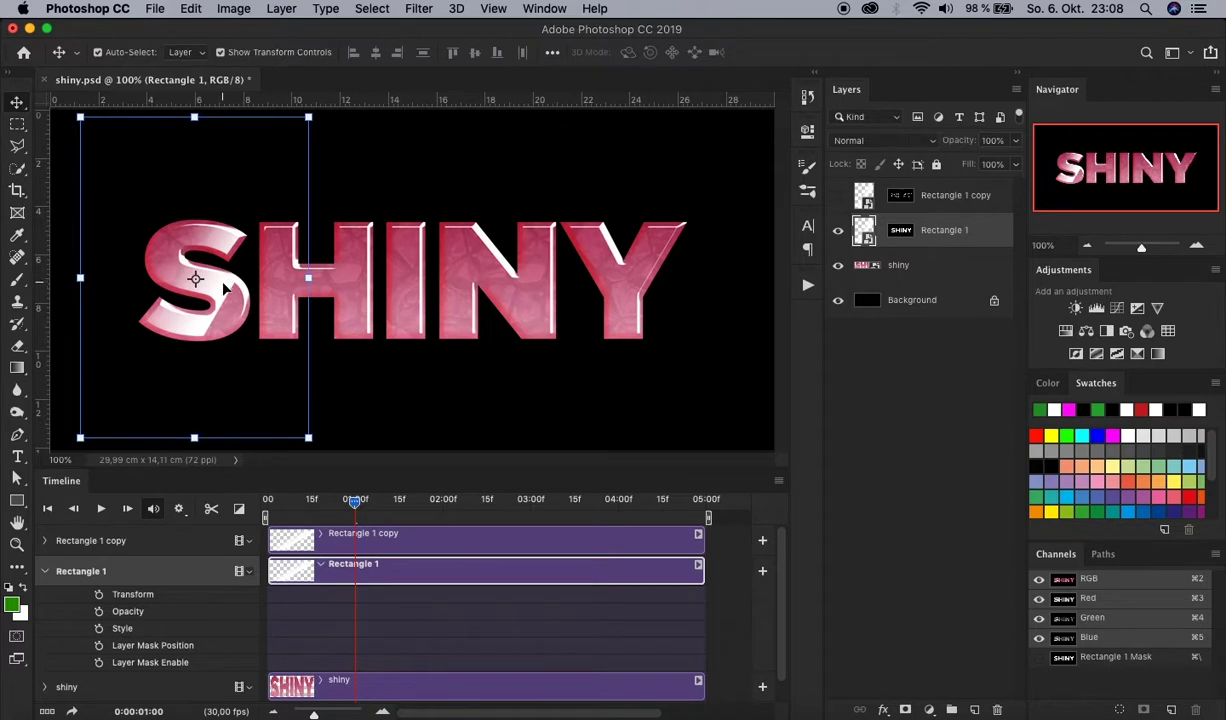
pyautogui.moveTo(228, 290); pyautogui.dragTo(94, 262)
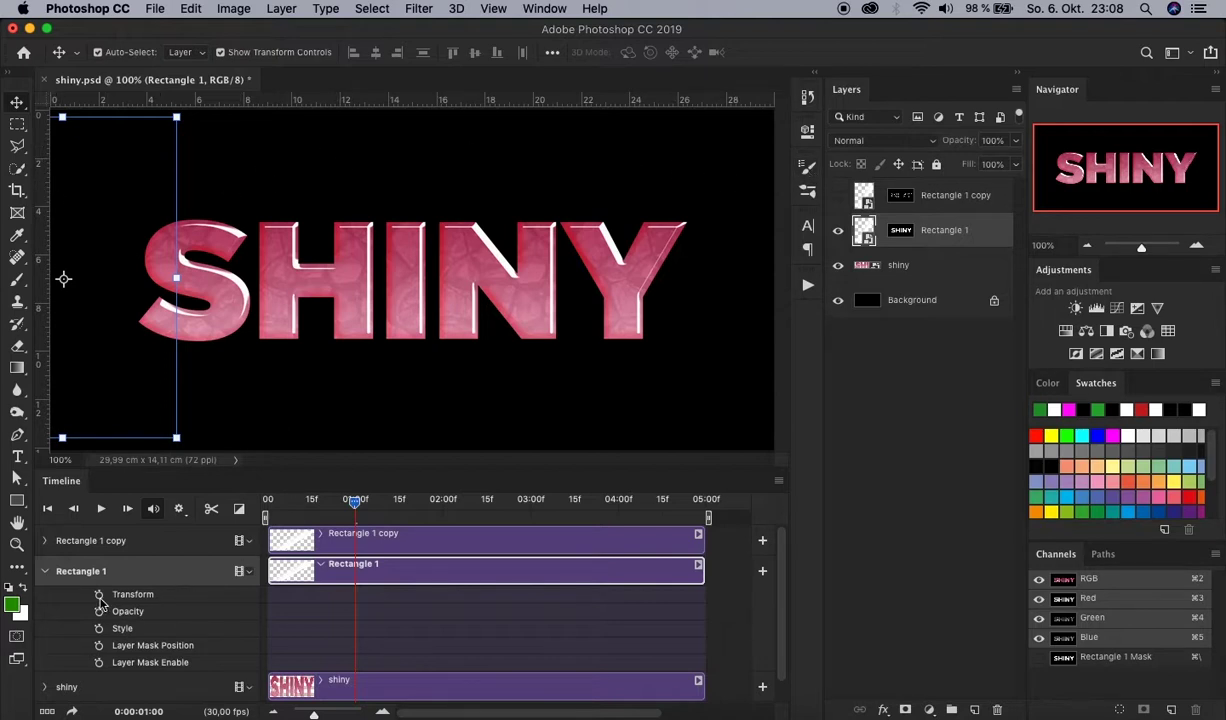
# Add a Transform keyframe to the Rectangle 1 layer at 0:00:01:00, and set the current time to 0:00:02:00
pyautogui.click(99, 595)
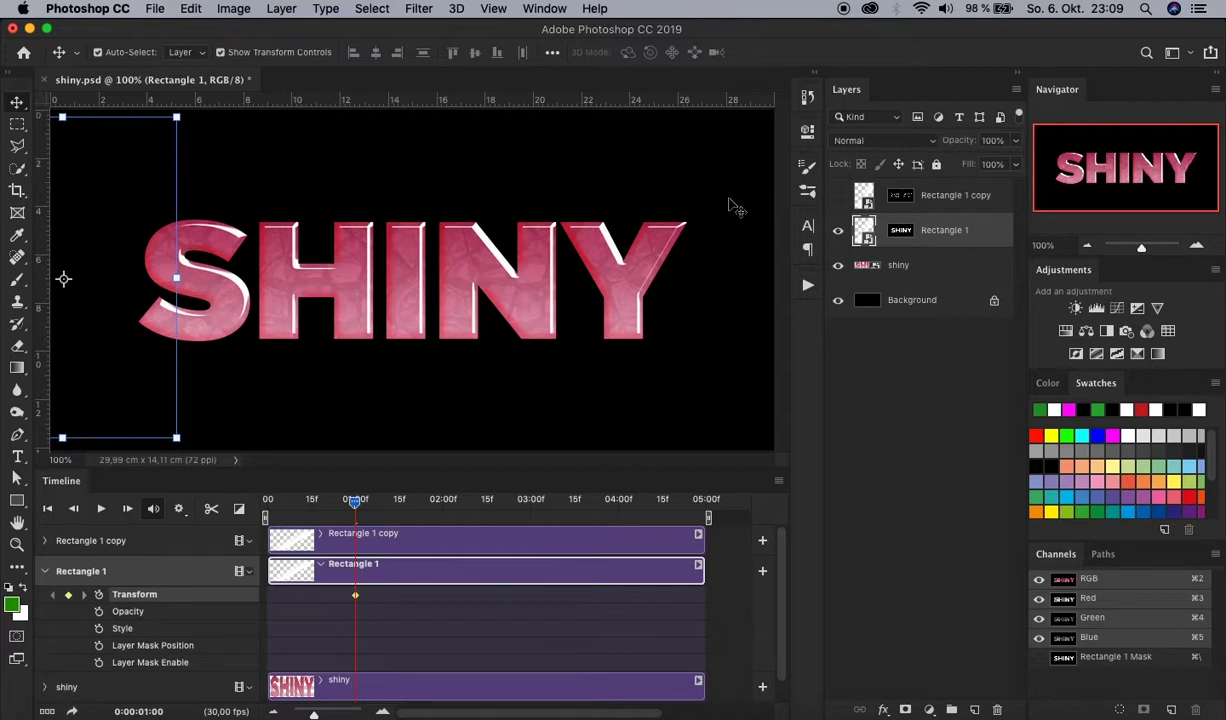
pyautogui.rightClick(358, 511)
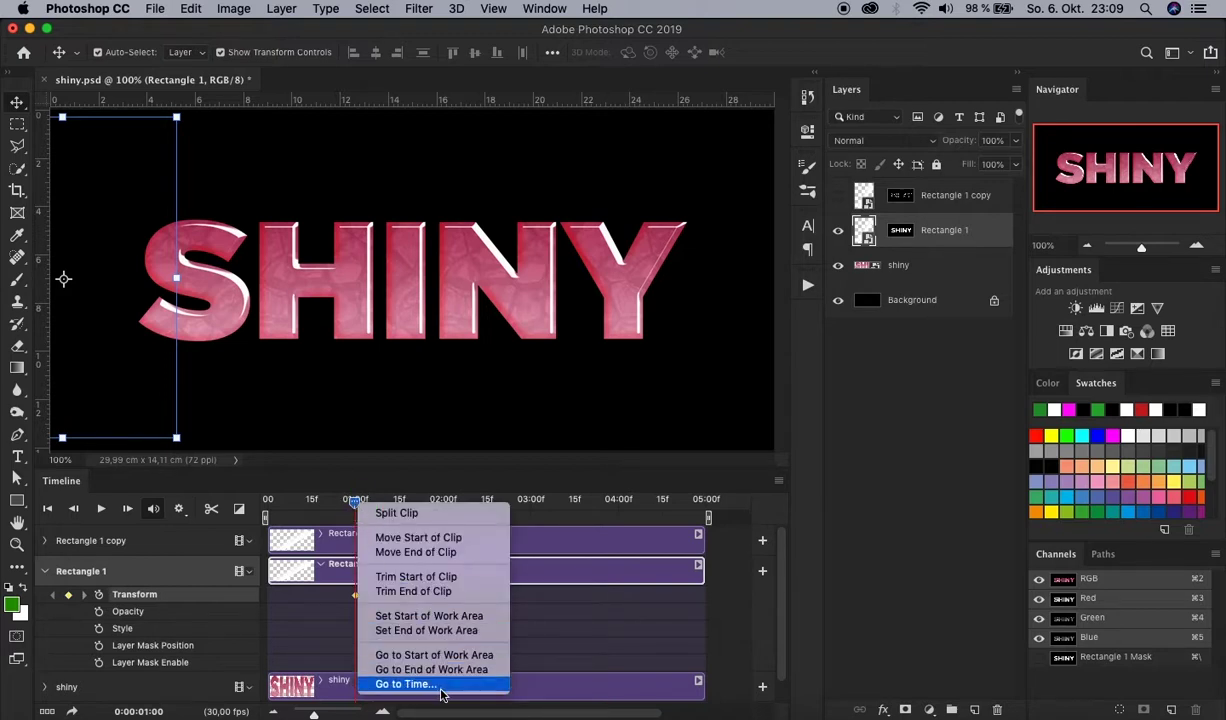
pyautogui.click(405, 684)
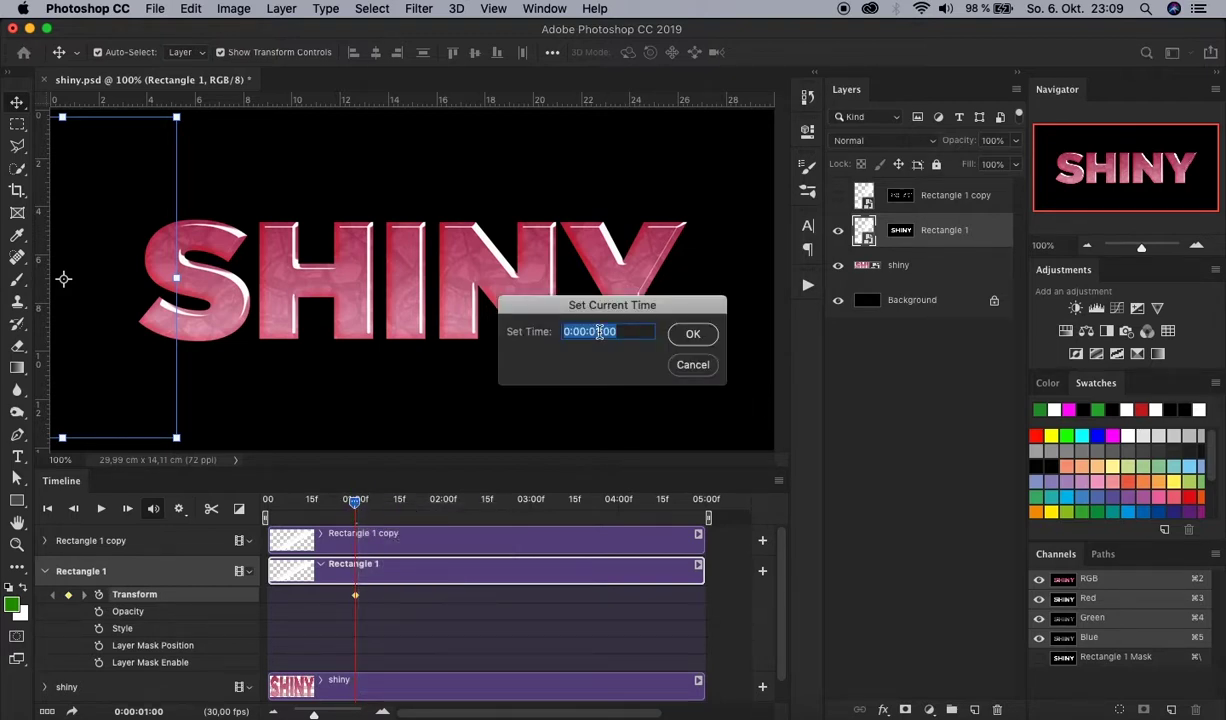
pyautogui.click(599, 333)
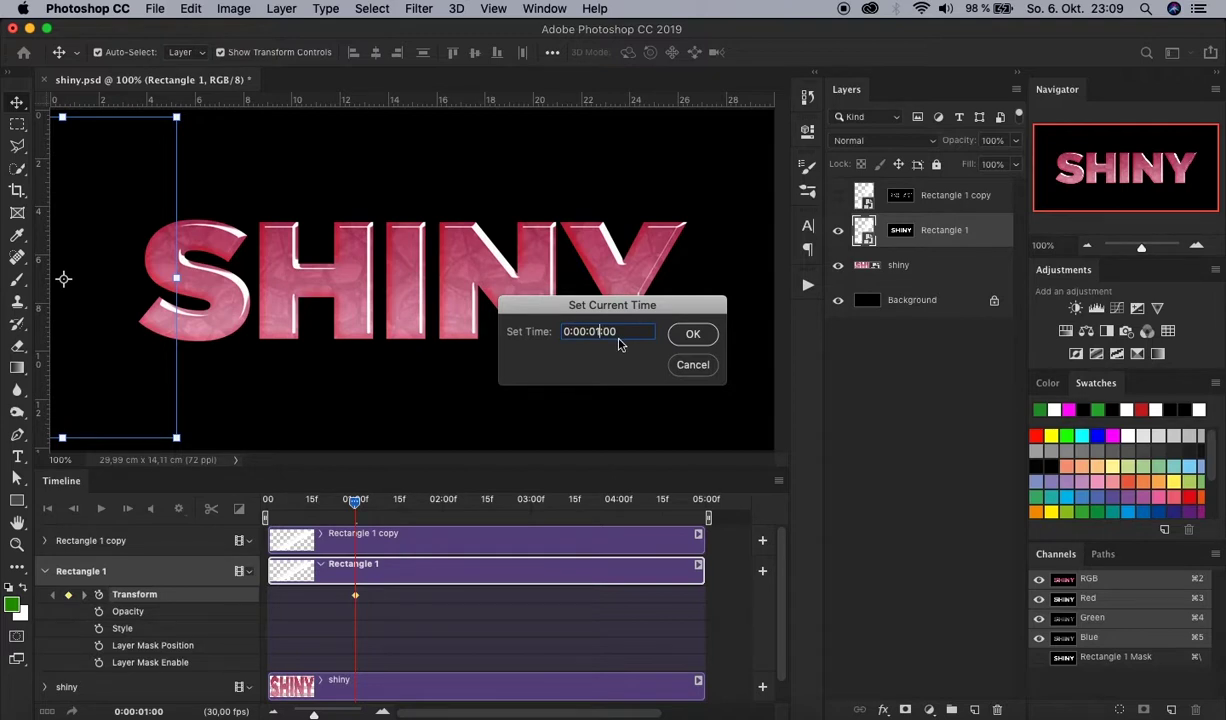
pyautogui.press('BackSpace')
pyautogui.write('2')
pyautogui.press('Return')
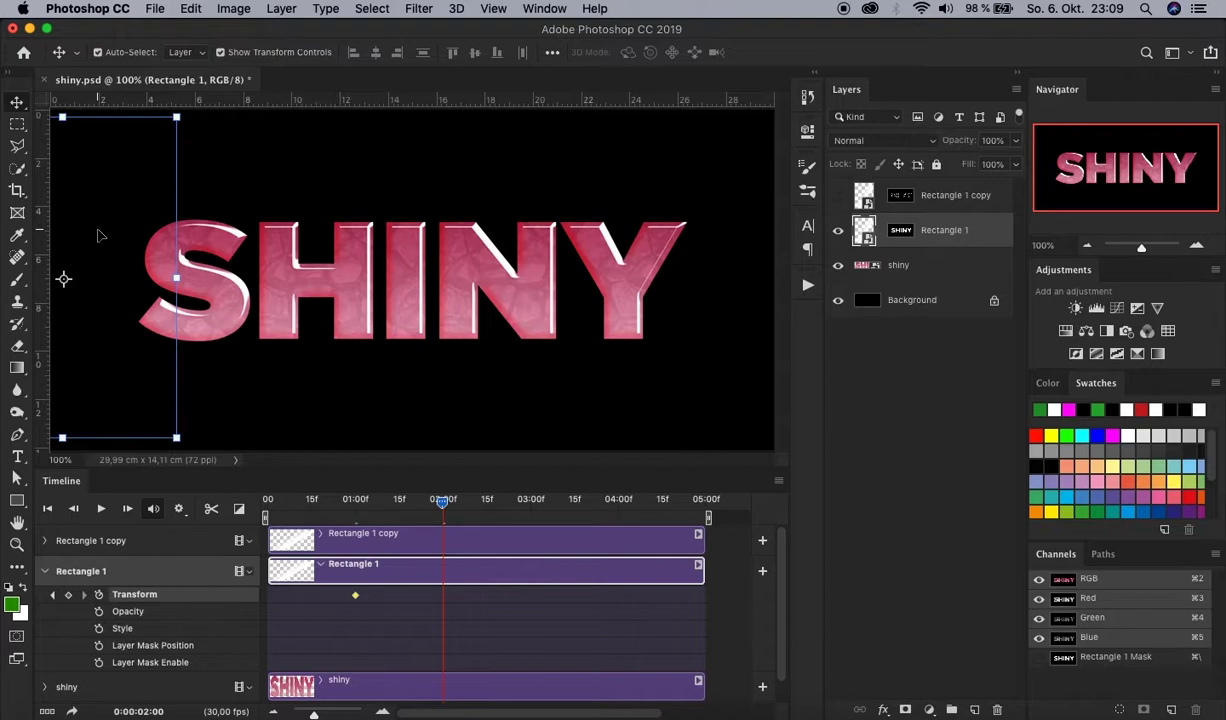
# Move the Rectangle 1 gradient right with Free Transform until it clears the letter Y, and scrub through the sweep to check it
pyautogui.press('super+minus')
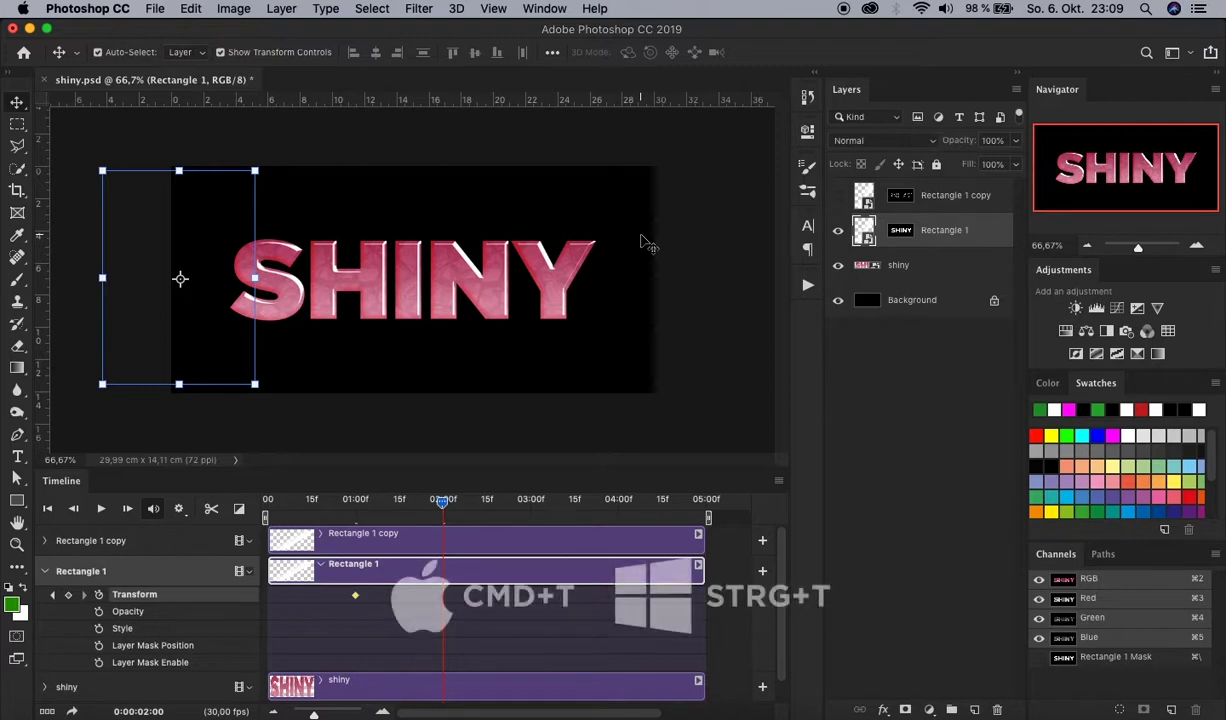
pyautogui.press('super+t')
pyautogui.moveTo(256, 153); pyautogui.dragTo(660, 228)
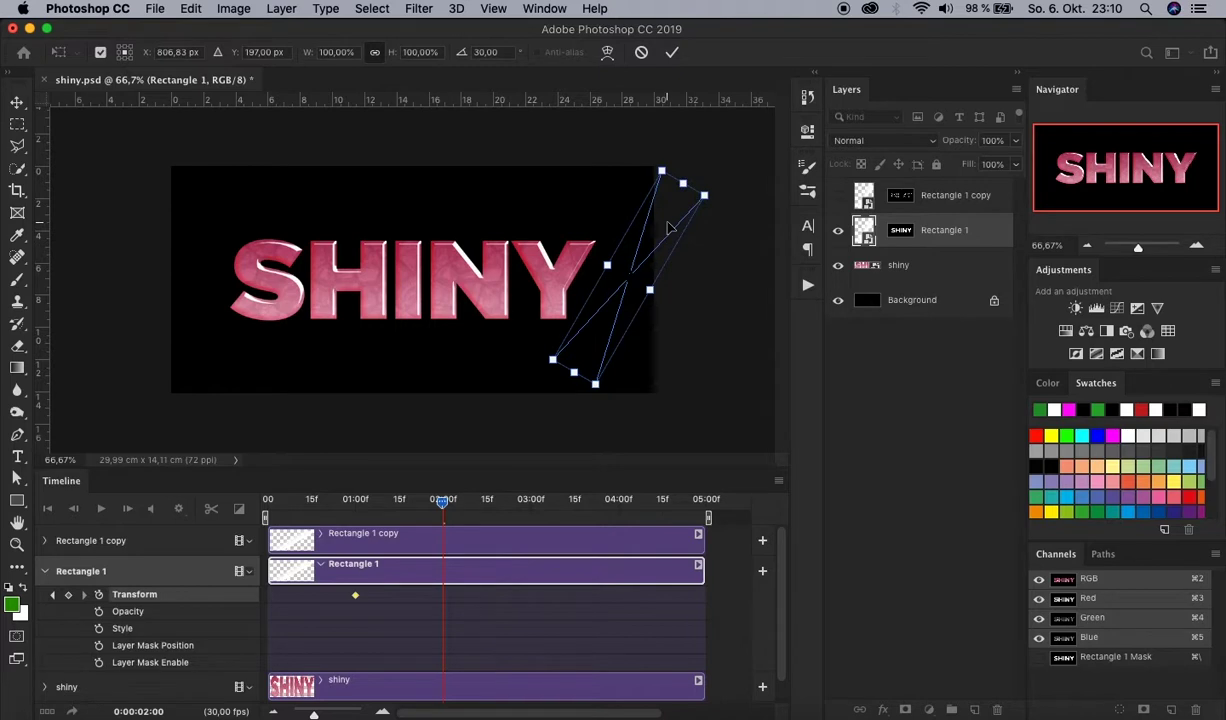
pyautogui.click(673, 56)
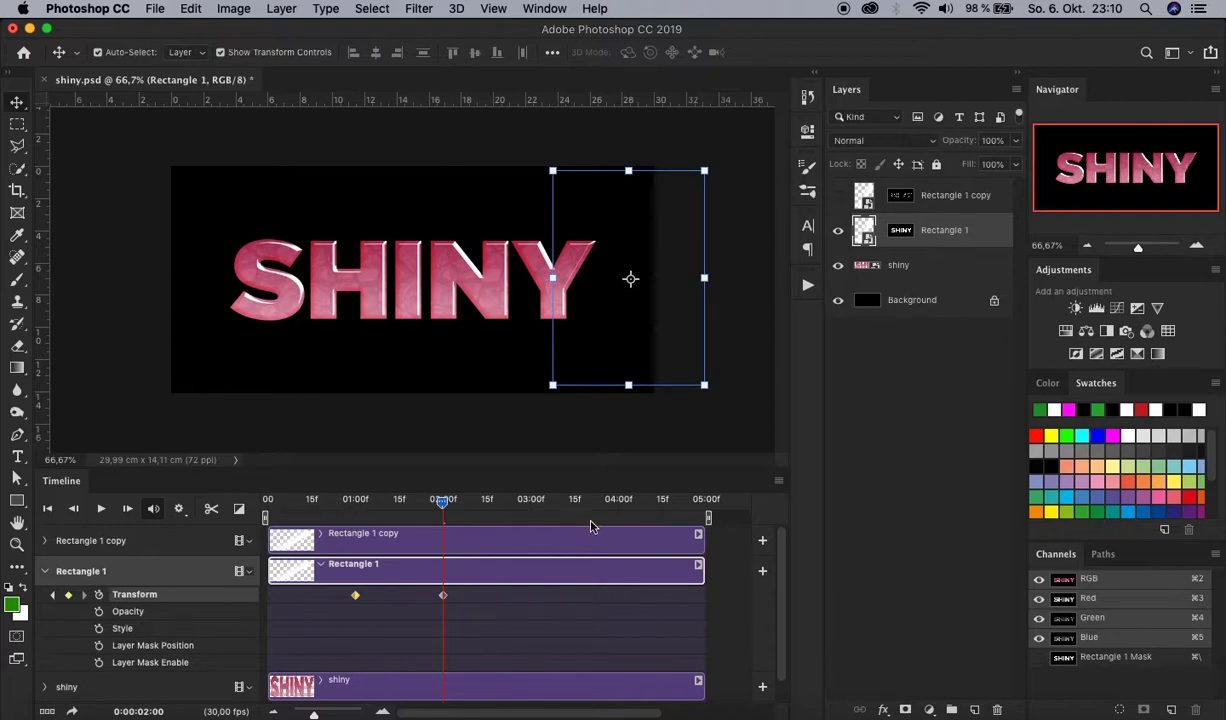
pyautogui.click(322, 503)
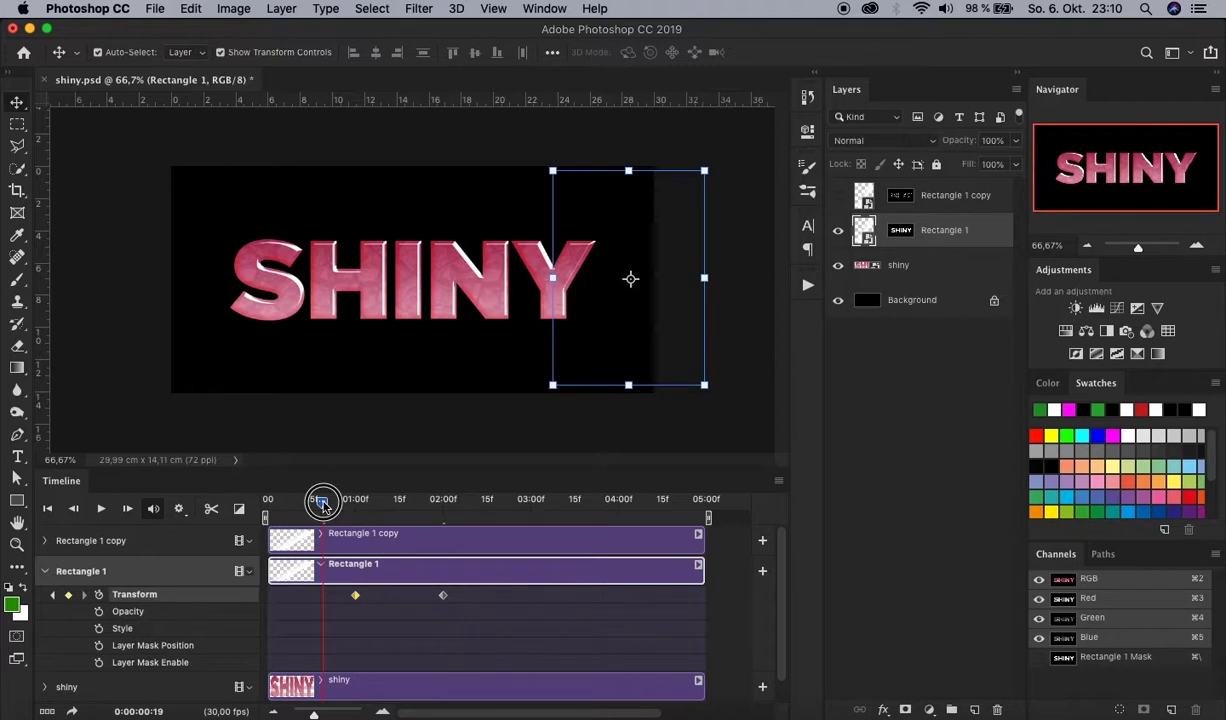
pyautogui.moveTo(322, 503); pyautogui.dragTo(444, 509)
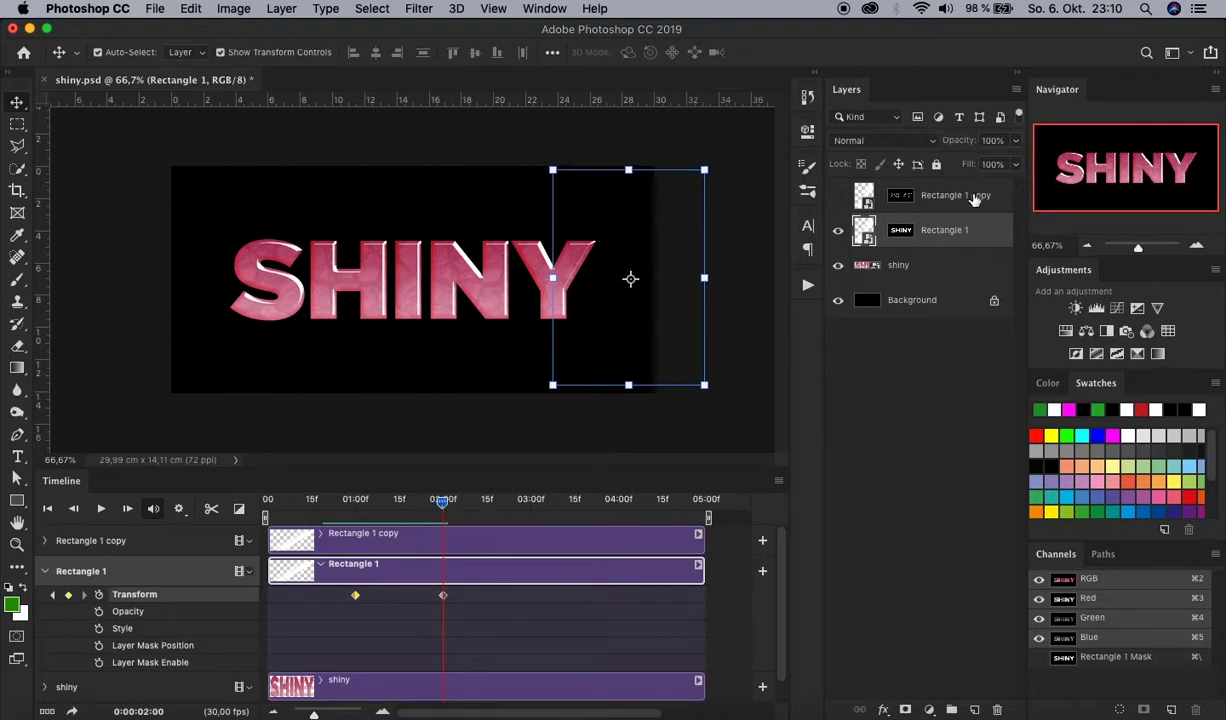
# Show the Rectangle 1 copy layer, move its gradient right past the letter Y, and add a Transform keyframe at 0:00:02:15
pyautogui.click(46, 541)
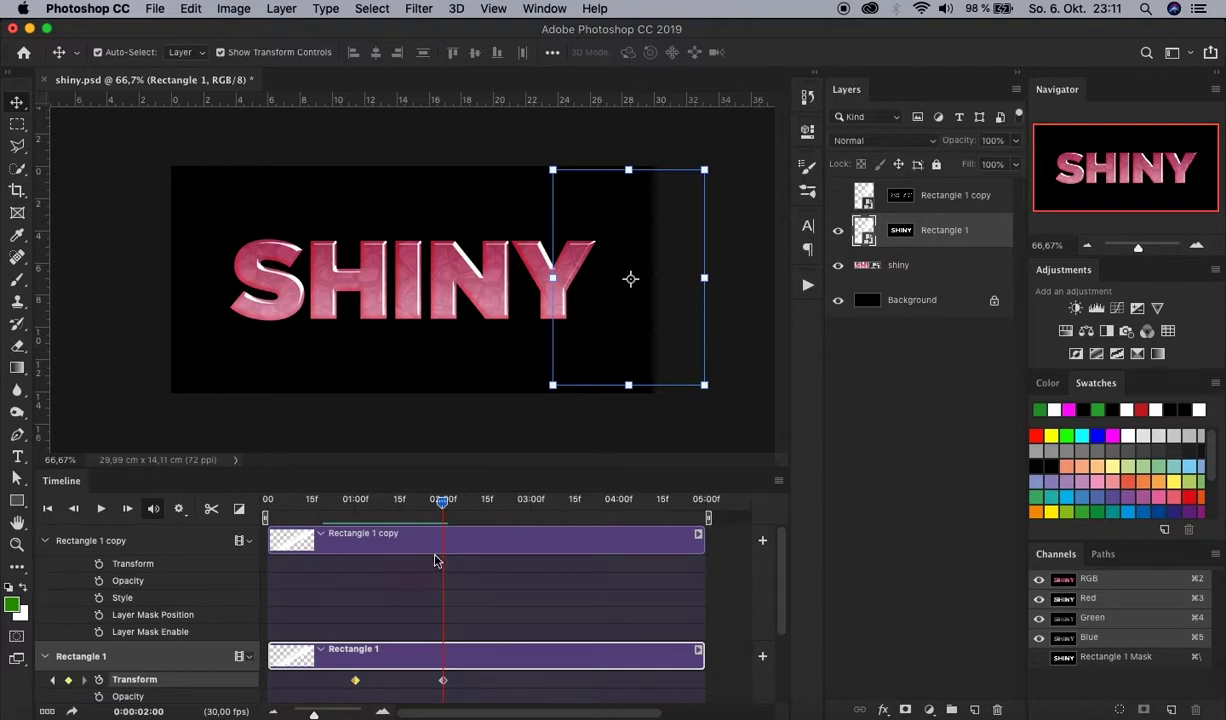
pyautogui.moveTo(443, 500); pyautogui.dragTo(487, 502)
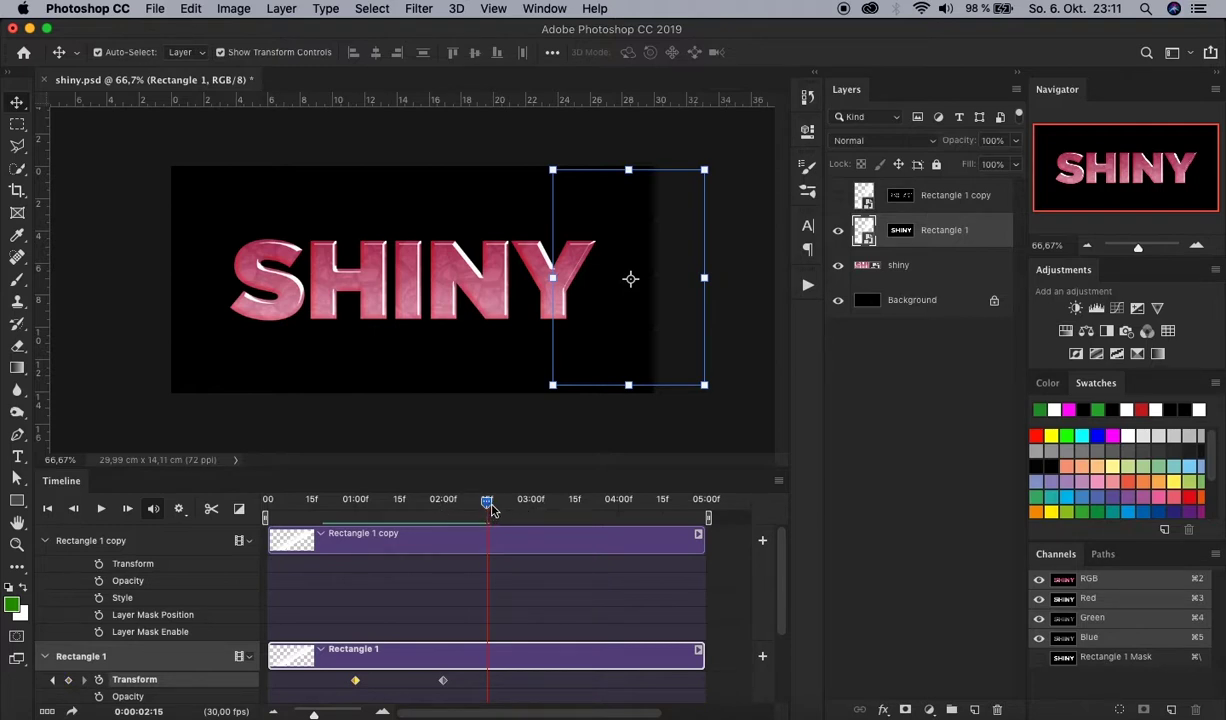
pyautogui.click(838, 197)
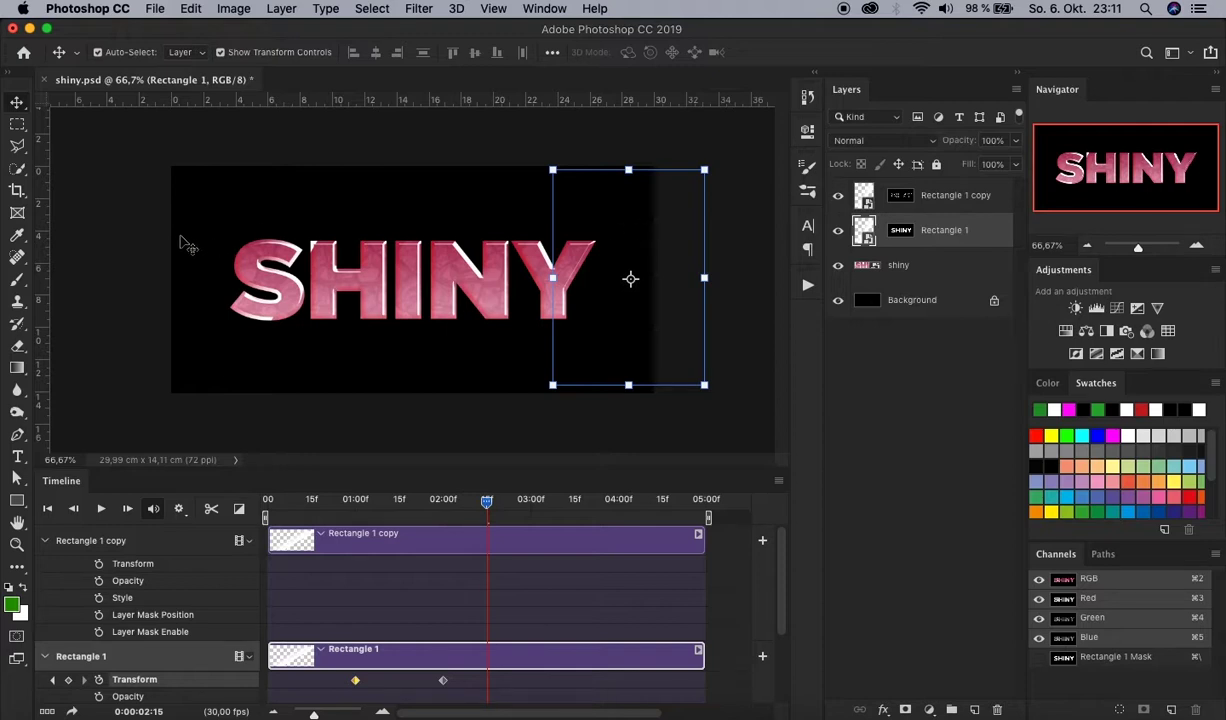
pyautogui.moveTo(306, 252); pyautogui.dragTo(620, 278)
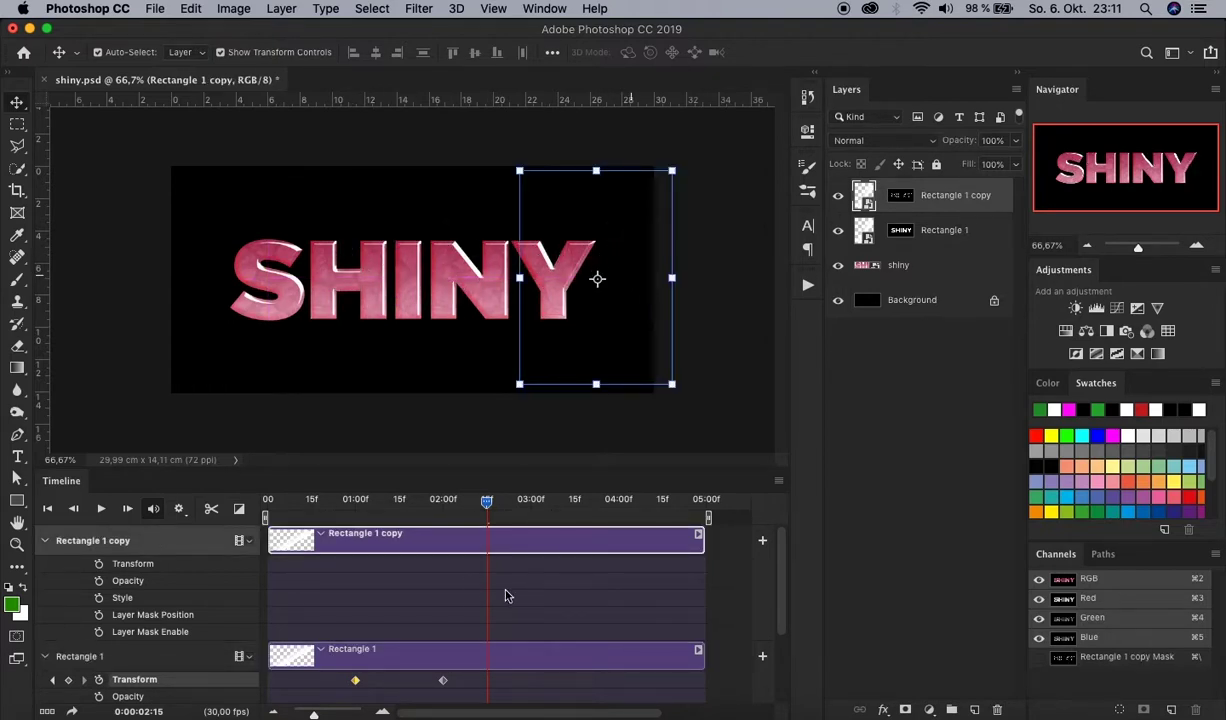
pyautogui.click(99, 564)
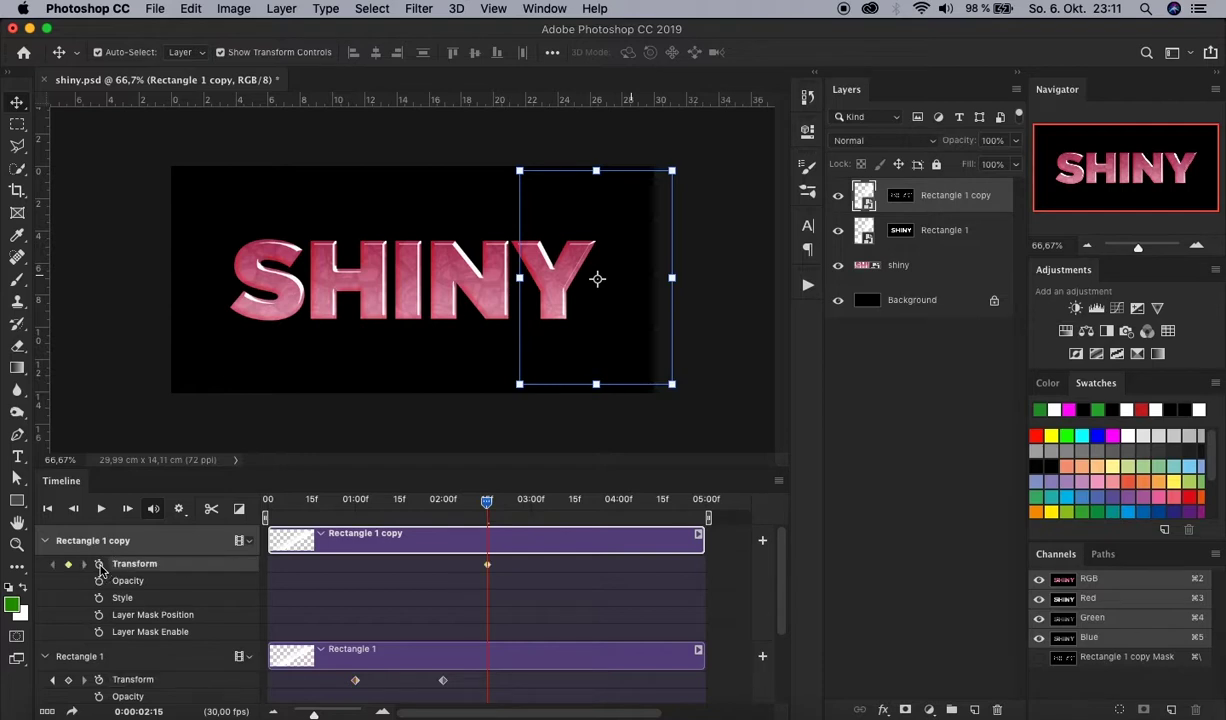
# At 0:00:03:15, move the Rectangle 1 copy gradient left with Free Transform until it clears the letter S
pyautogui.rightClick(486, 508)
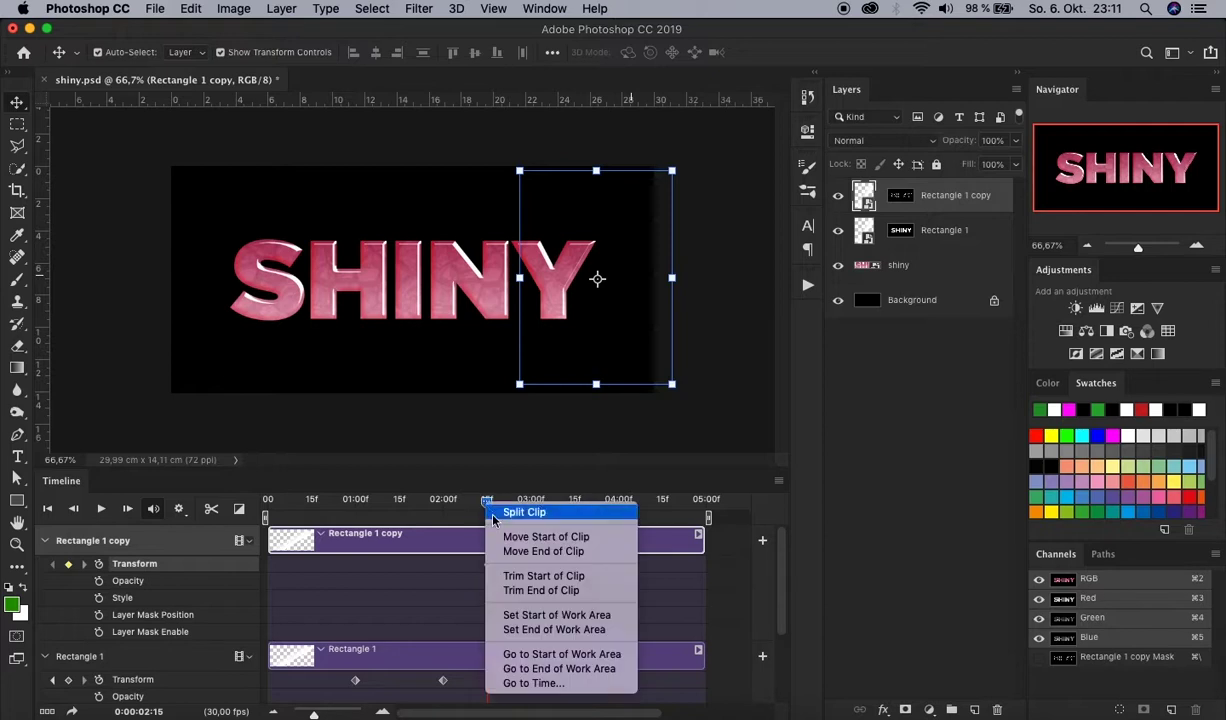
pyautogui.click(585, 686)
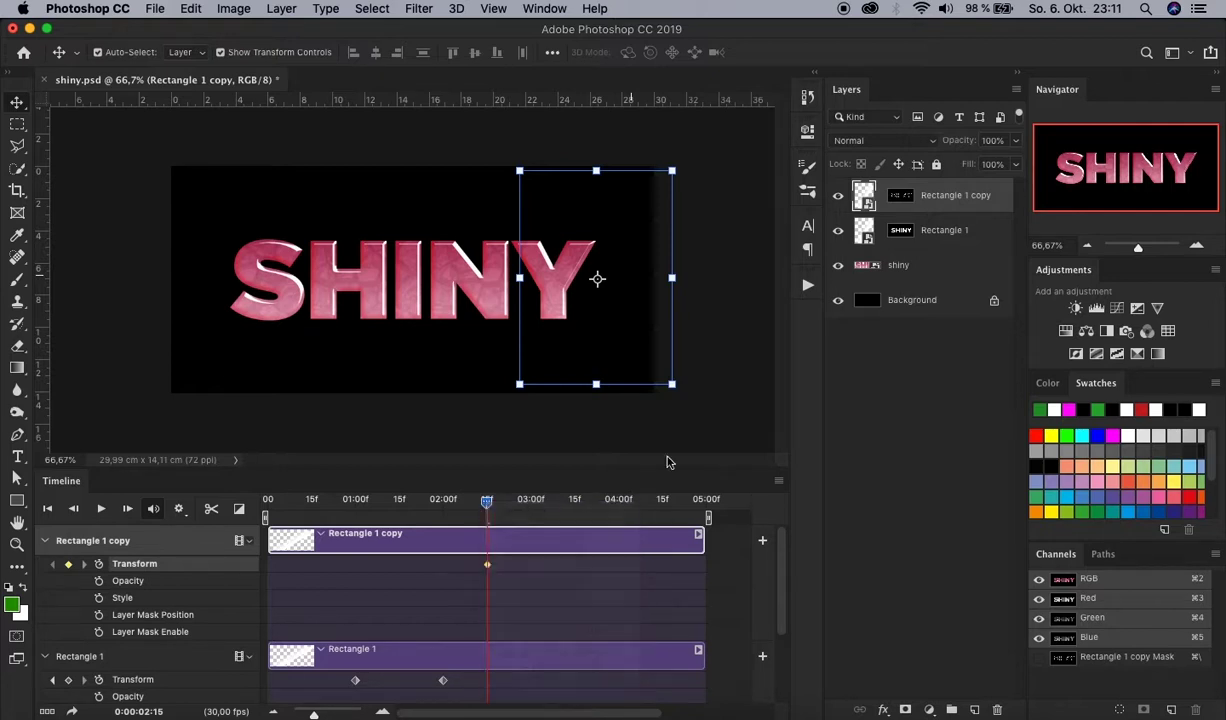
pyautogui.click(597, 333)
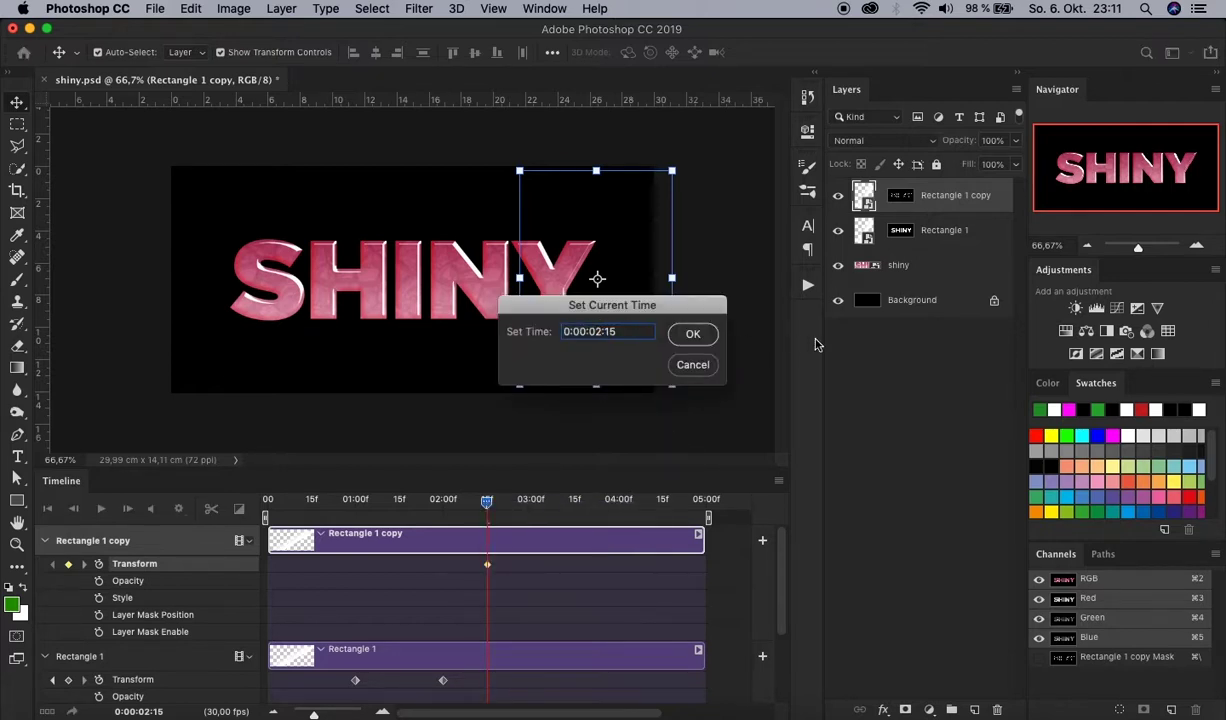
pyautogui.press('BackSpace')
pyautogui.write('3')
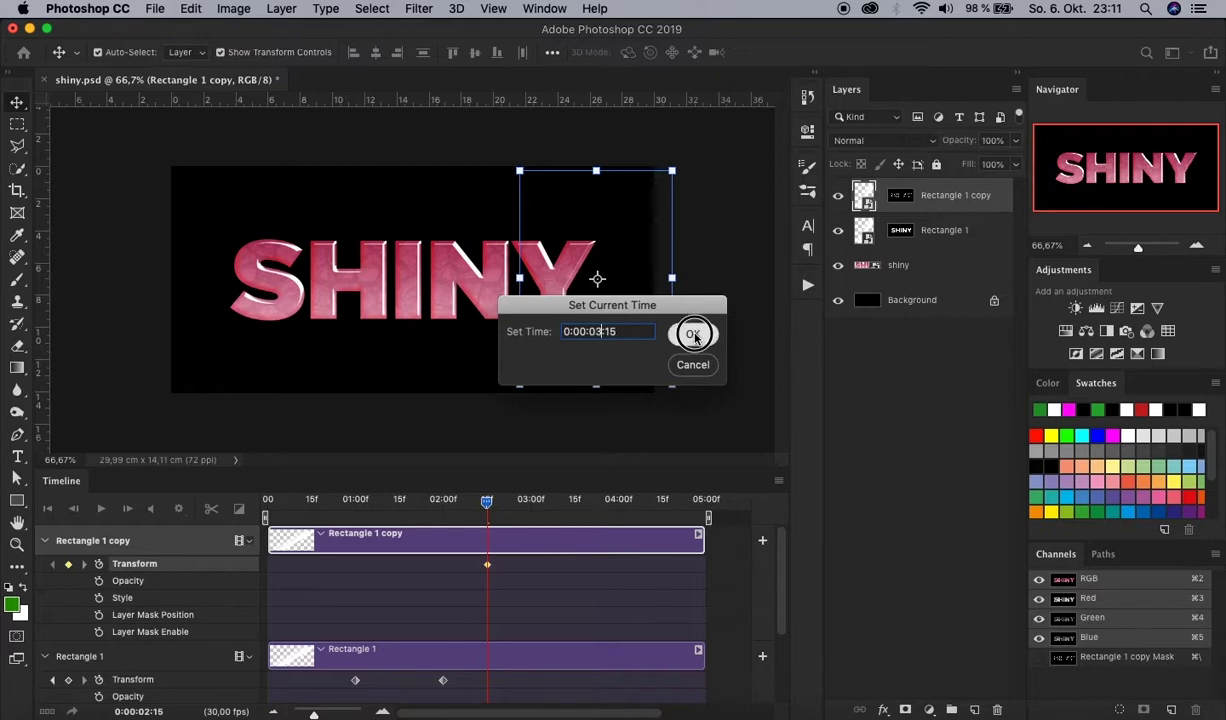
pyautogui.click(690, 336)
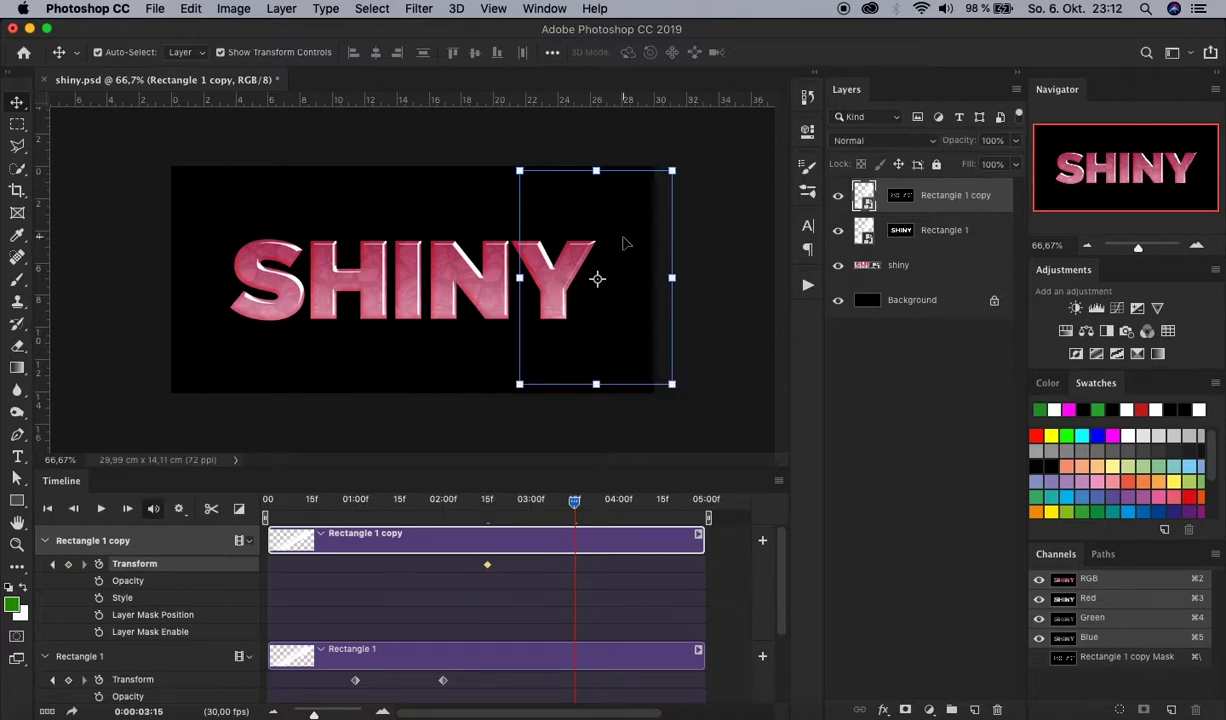
pyautogui.press('super+t')
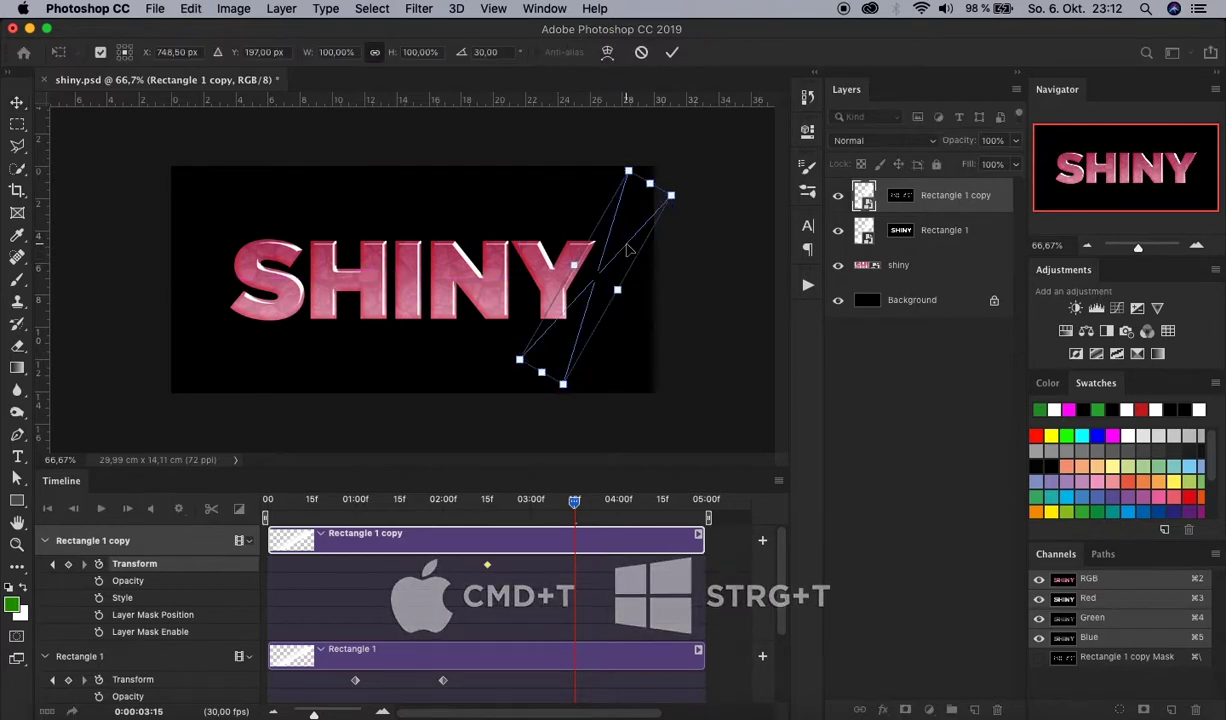
pyautogui.moveTo(628, 250); pyautogui.dragTo(213, 240)
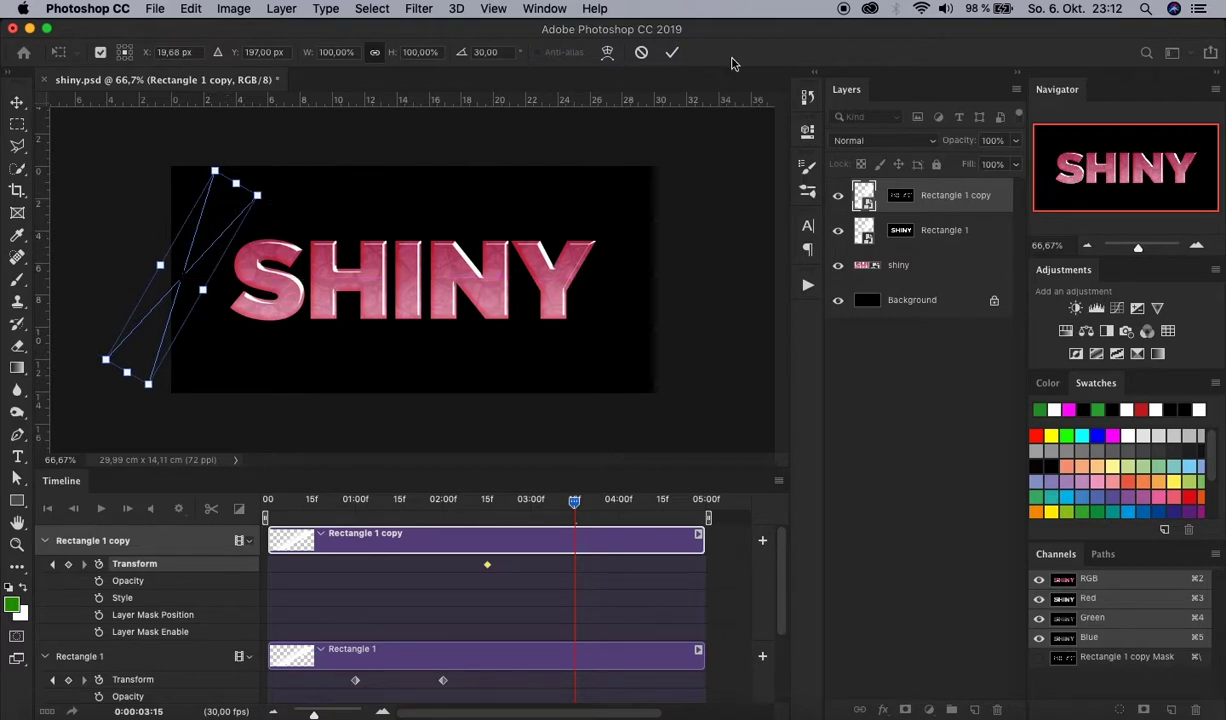
pyautogui.click(671, 52)
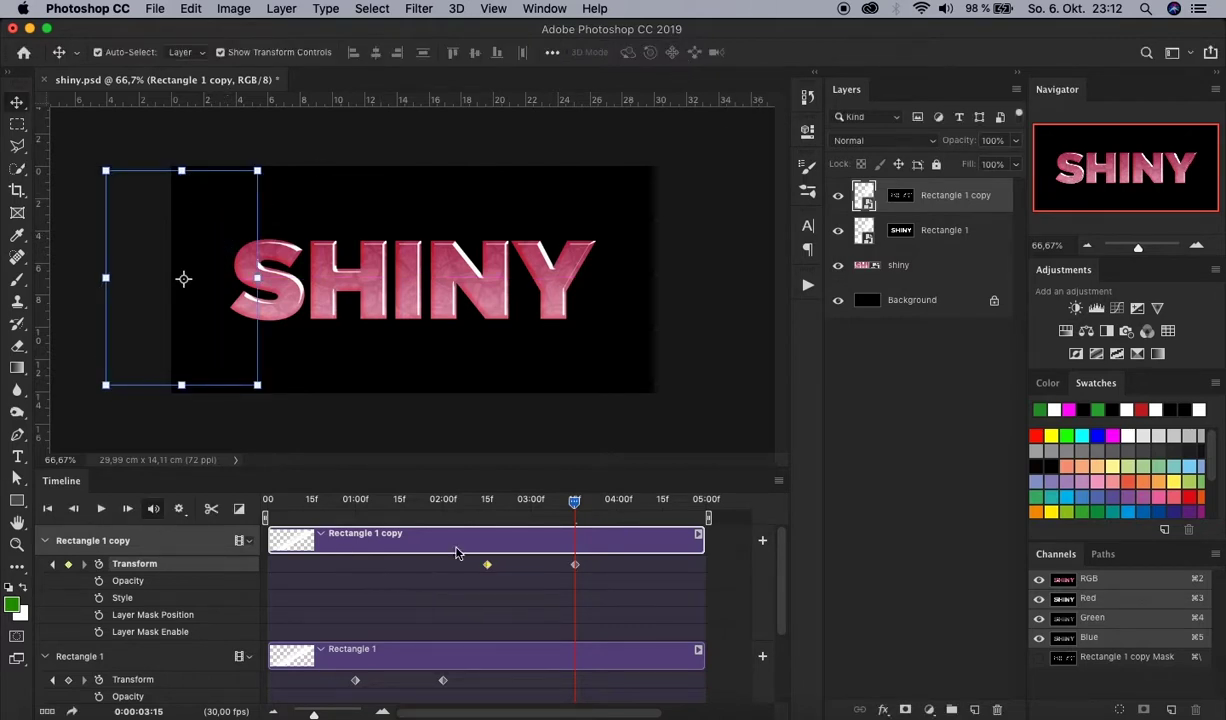
# Scrub through the edge highlight's sweep, and play the whole animation from the first frame
pyautogui.click(466, 501)
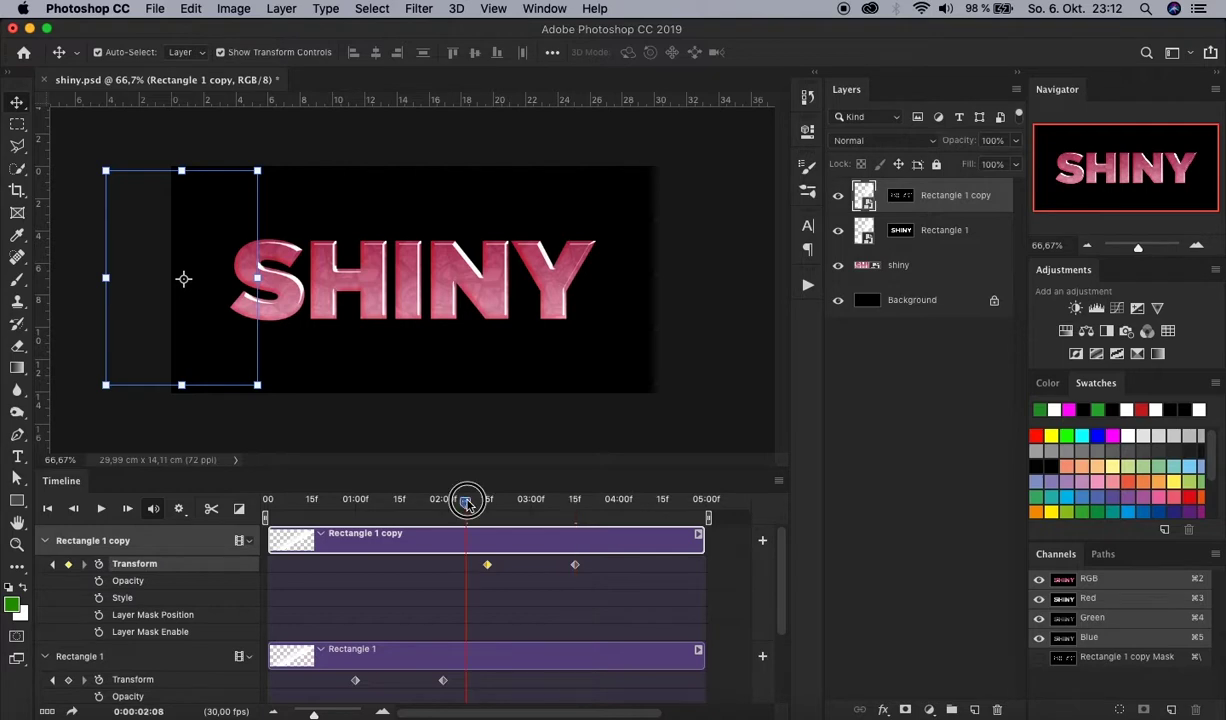
pyautogui.moveTo(466, 501); pyautogui.dragTo(595, 504)
pyautogui.click(47, 508)
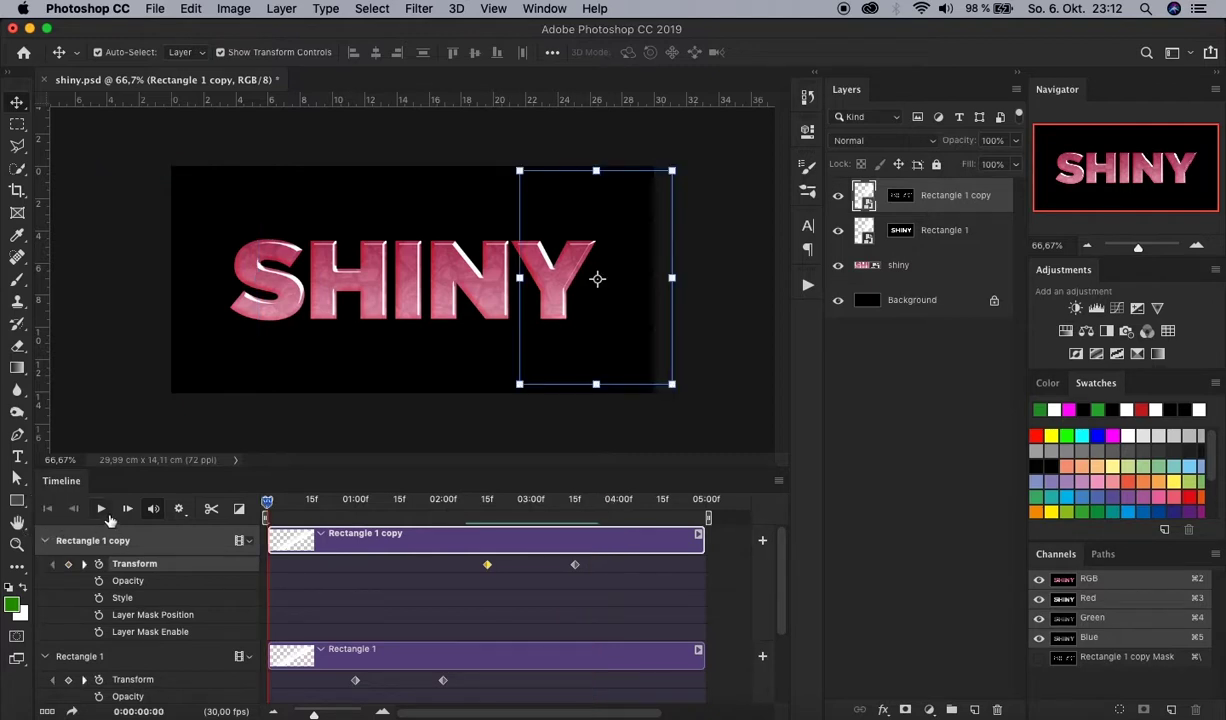
pyautogui.click(100, 509)
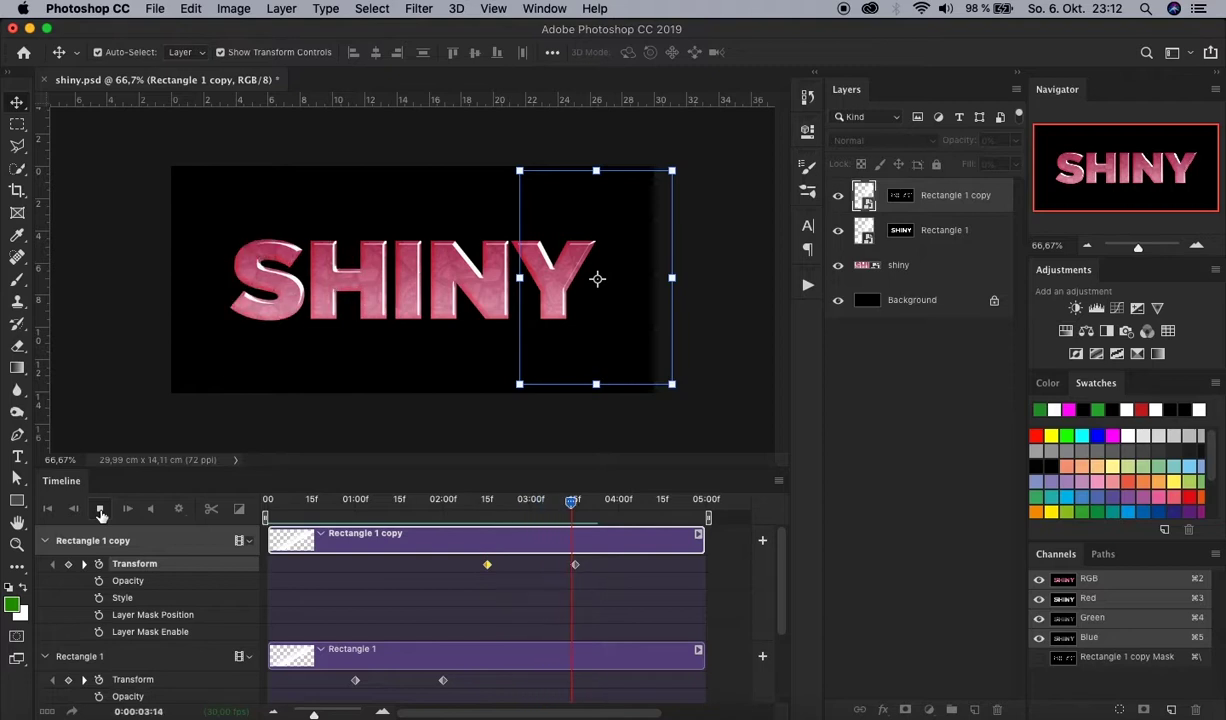
pyautogui.click(100, 510)
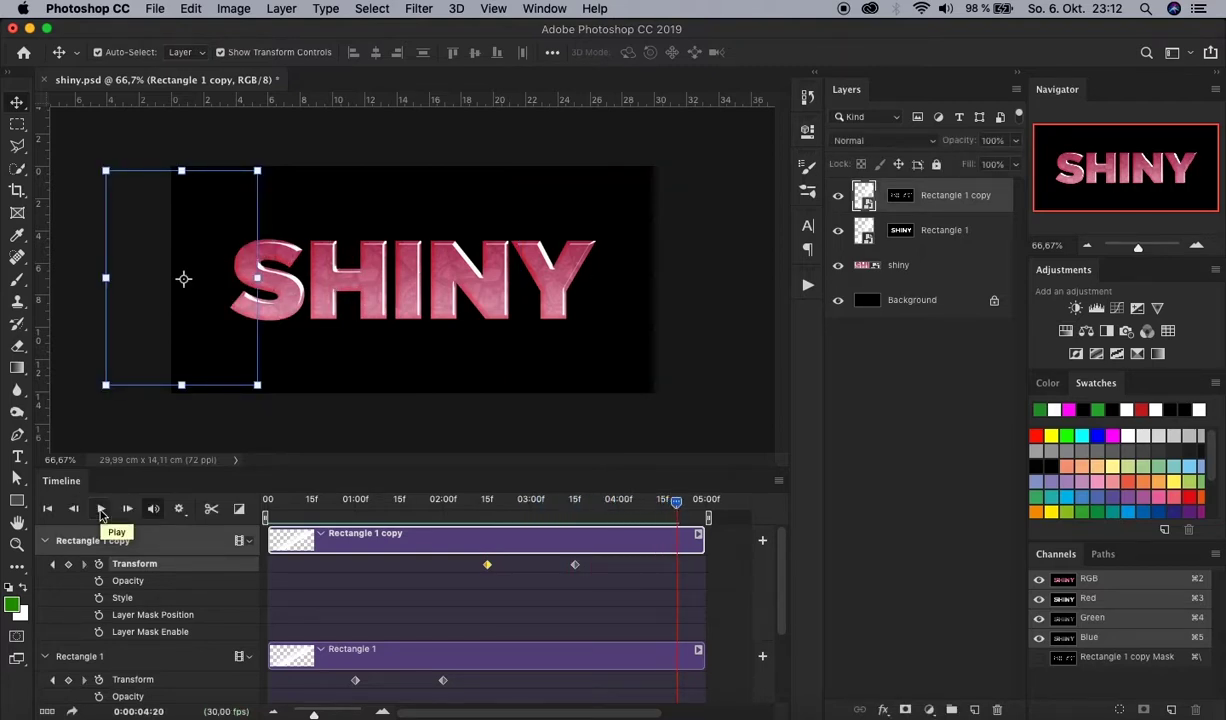
# Start a Save for Web (Legacy) export of the animation and set its format to GIF
pyautogui.click(155, 9)
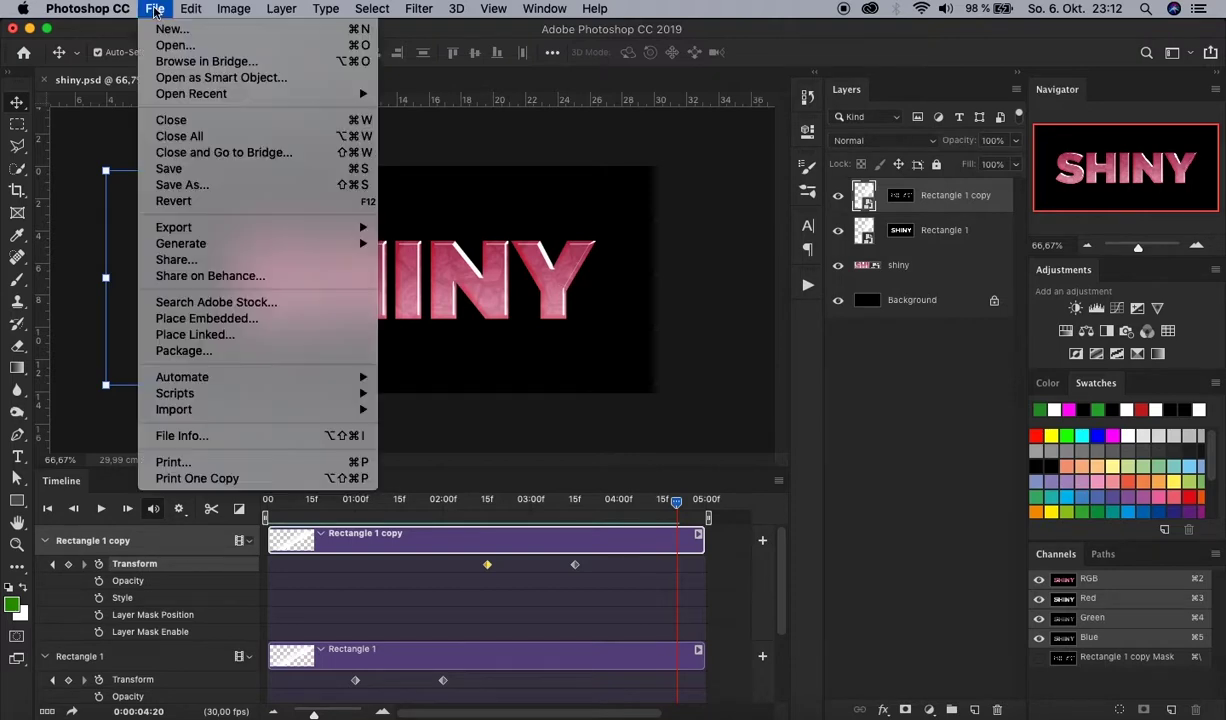
pyautogui.moveTo(222, 230)
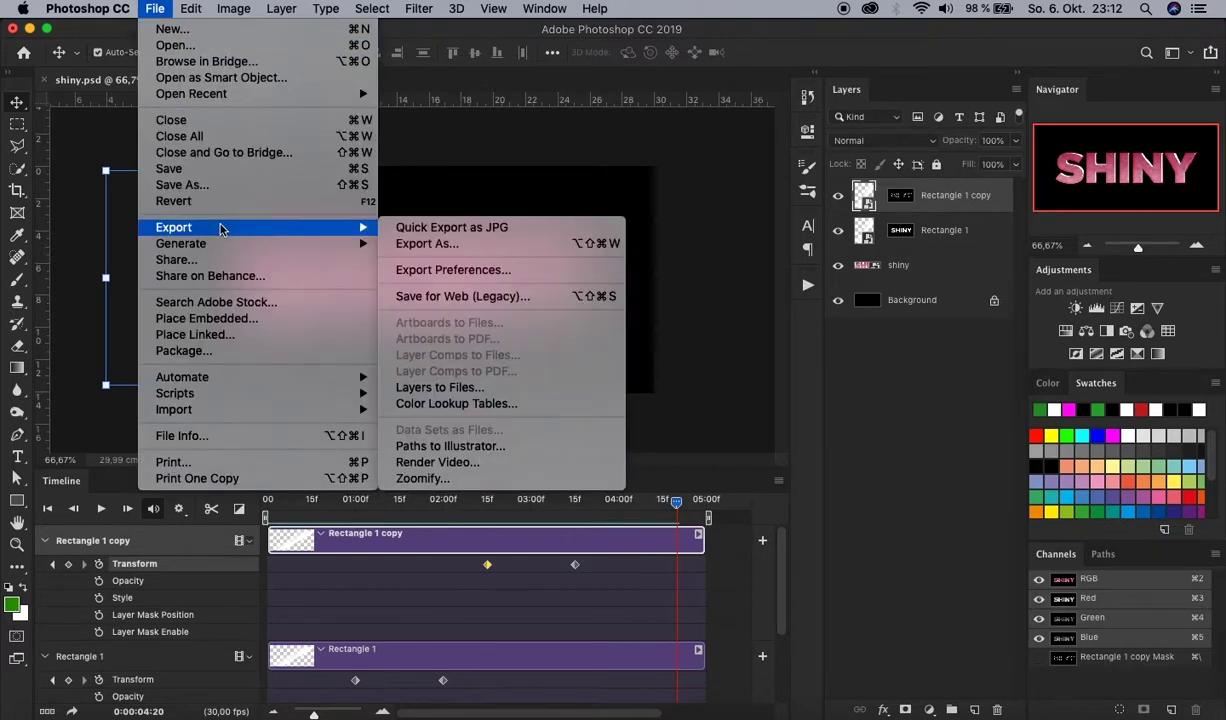
pyautogui.click(478, 298)
pyautogui.click(990, 102)
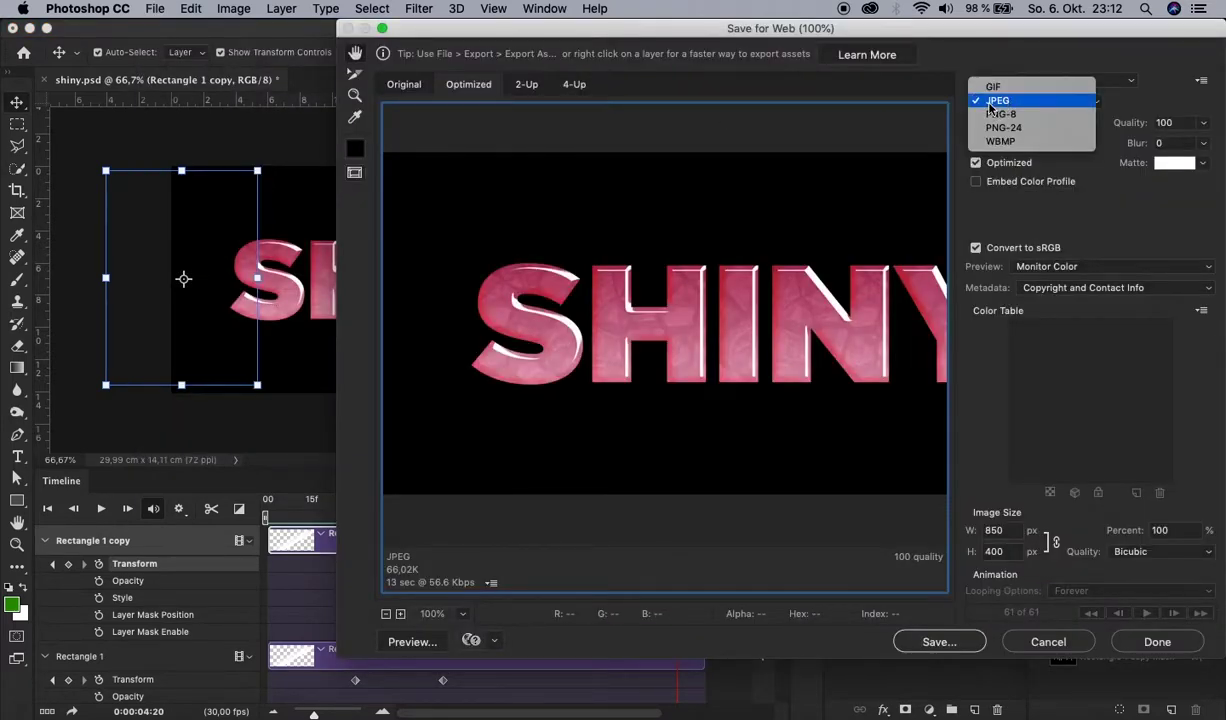
pyautogui.click(993, 87)
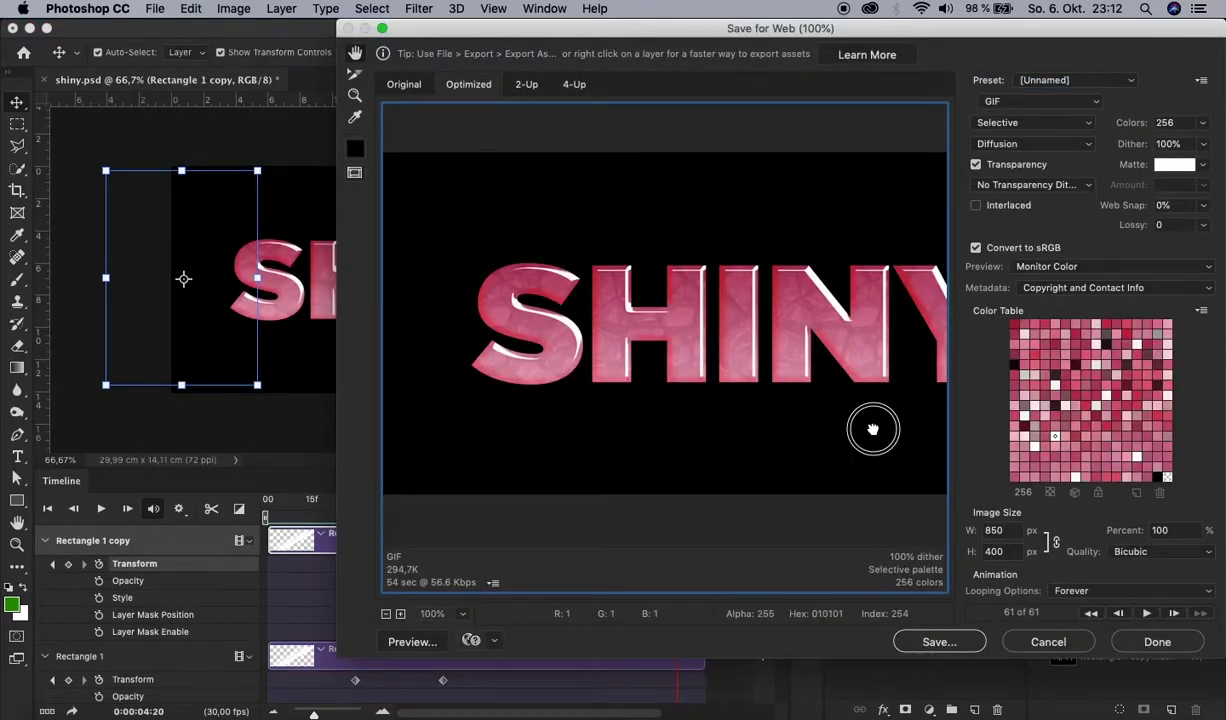
# Play the animation in the export preview, and save it as shiny.gif in the Schreibtisch folder
pyautogui.moveTo(870, 424); pyautogui.dragTo(821, 427)
pyautogui.click(1146, 613)
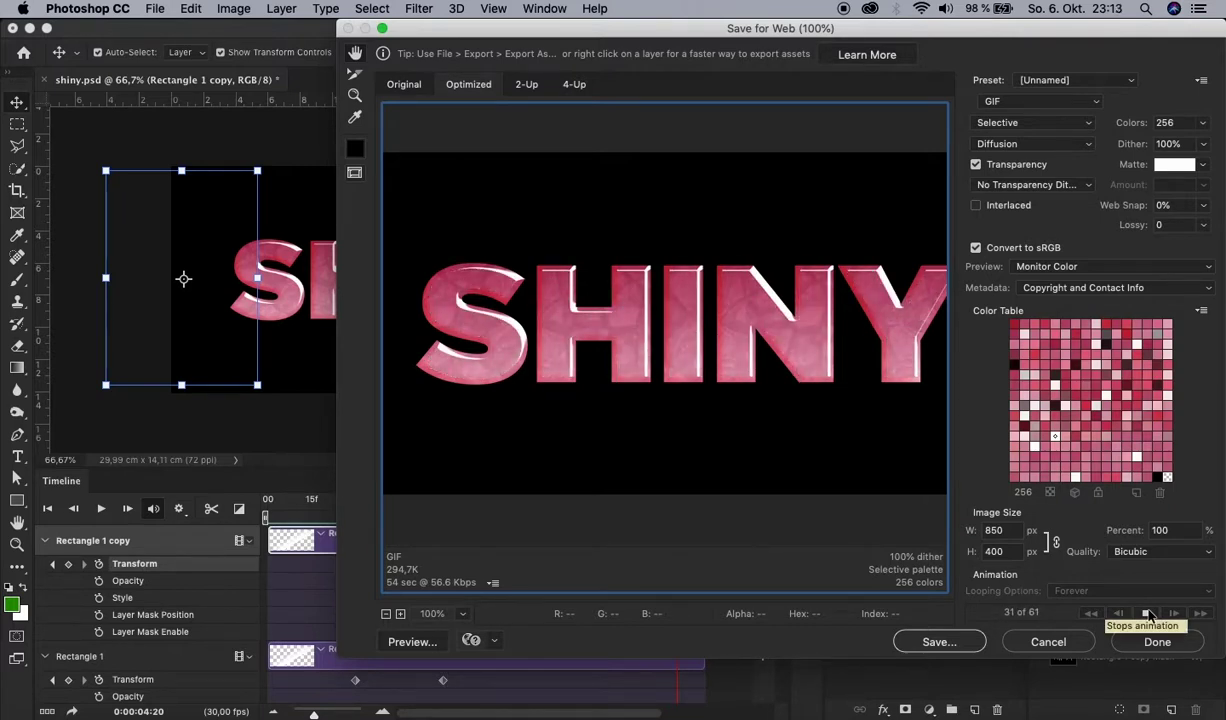
pyautogui.click(936, 642)
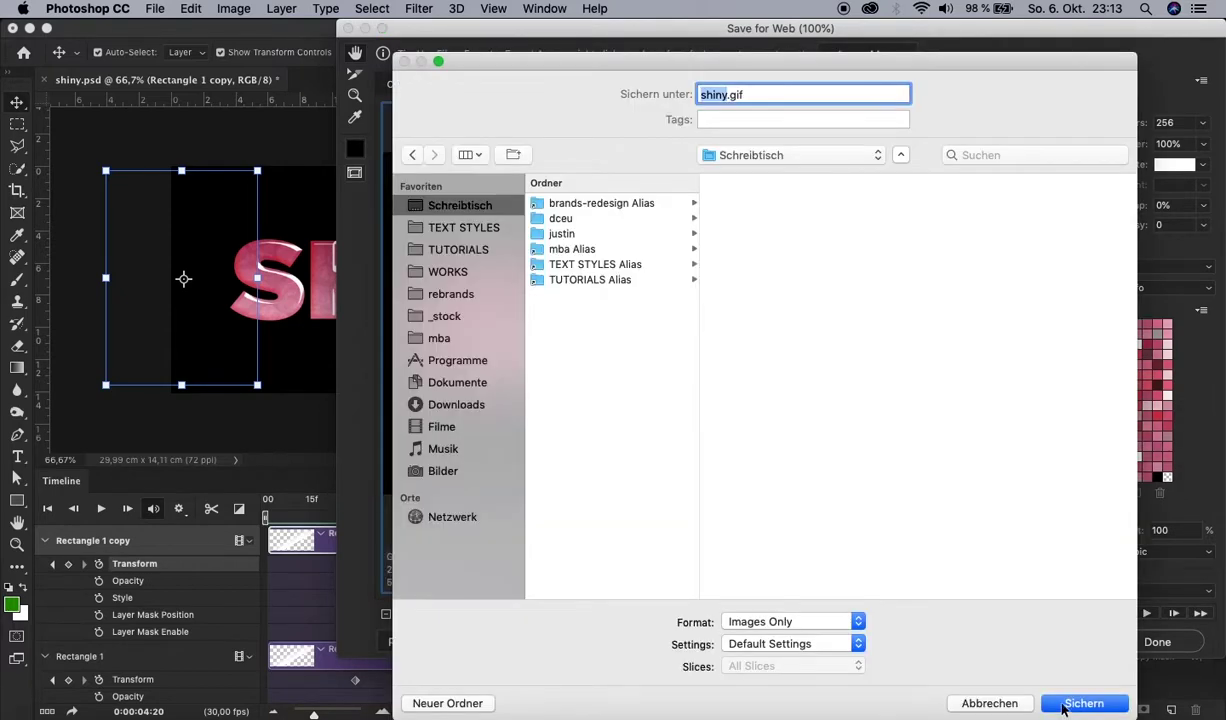
pyautogui.click(1066, 705)
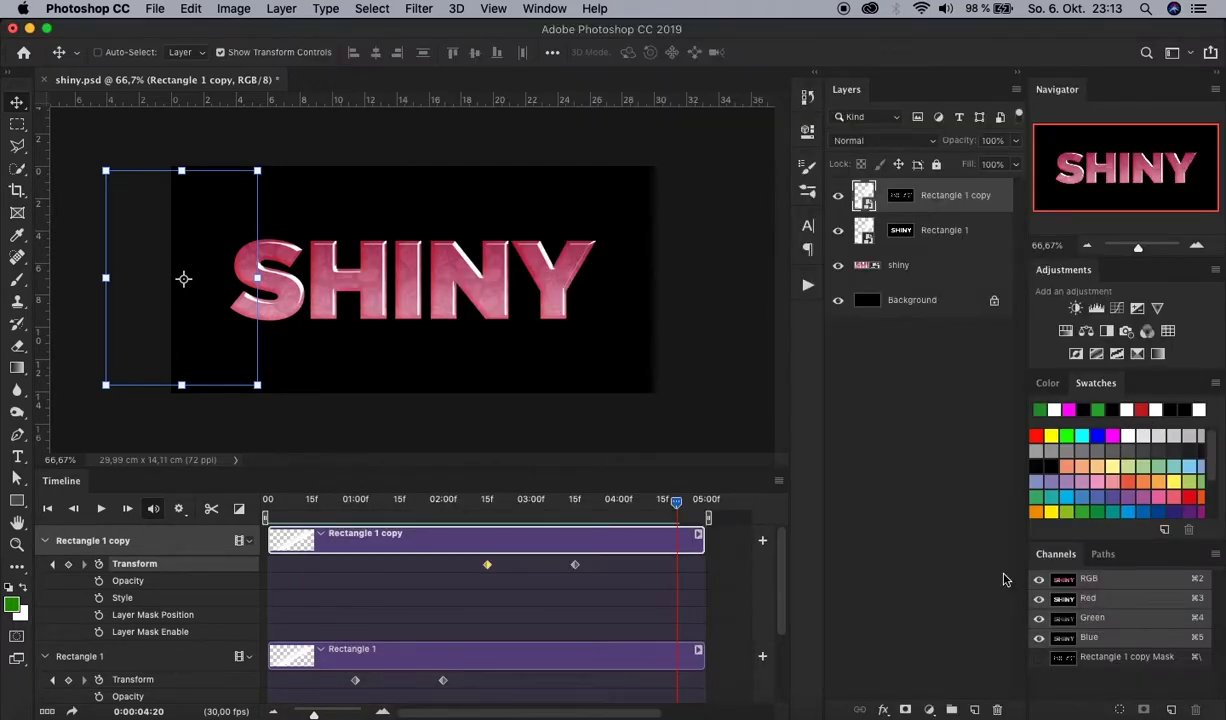
# Switch to Finder and preview the exported shiny.gif from the Schreibtisch folder
pyautogui.press('super+Tab')
pyautogui.click(495, 200)
pyautogui.press('space')
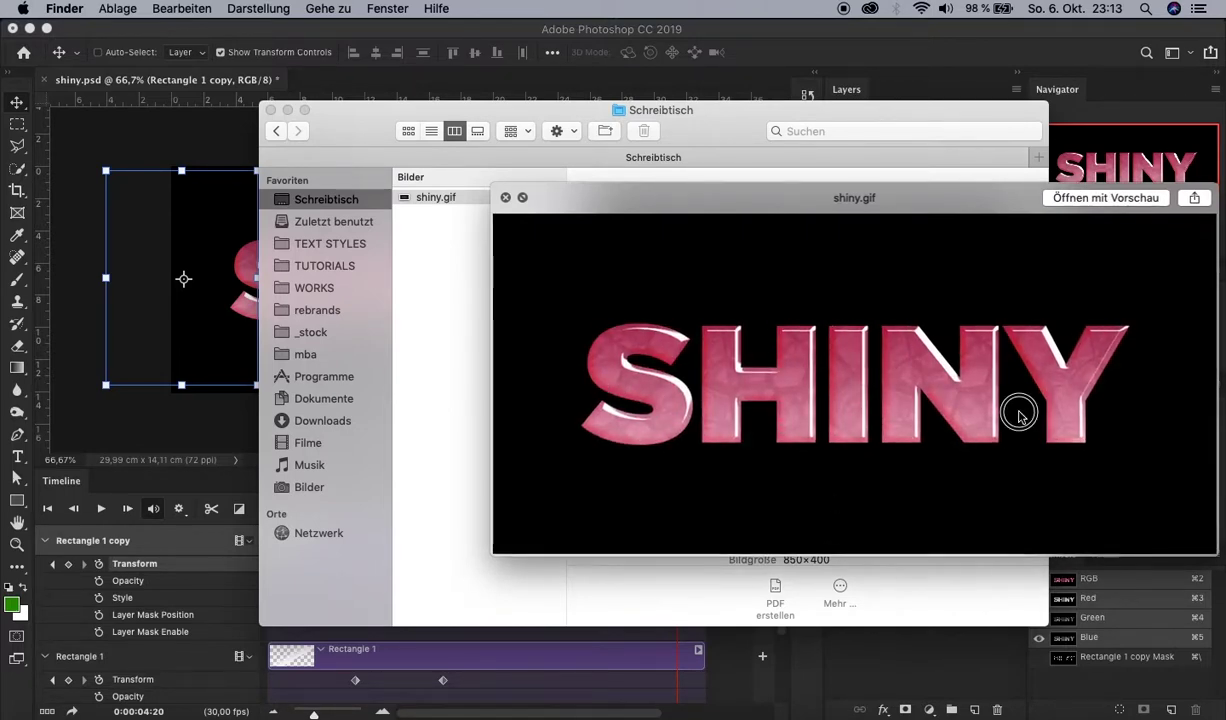
pyautogui.moveTo(1012, 416); pyautogui.dragTo(714, 364)
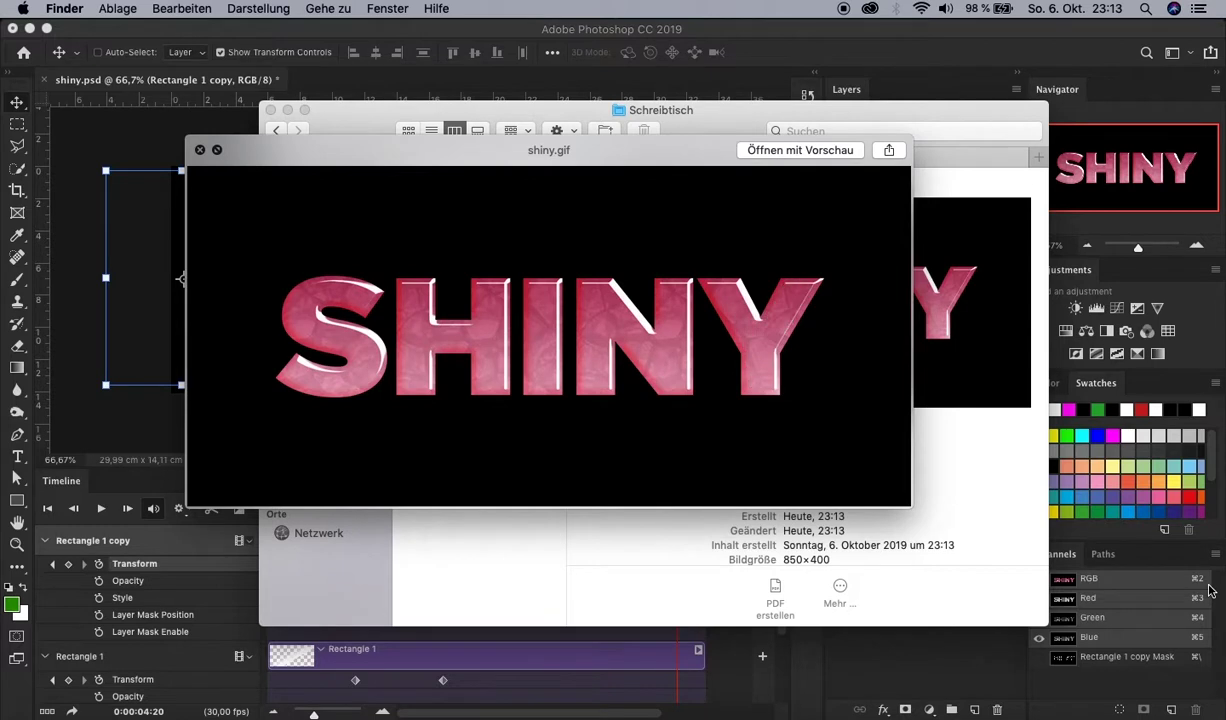